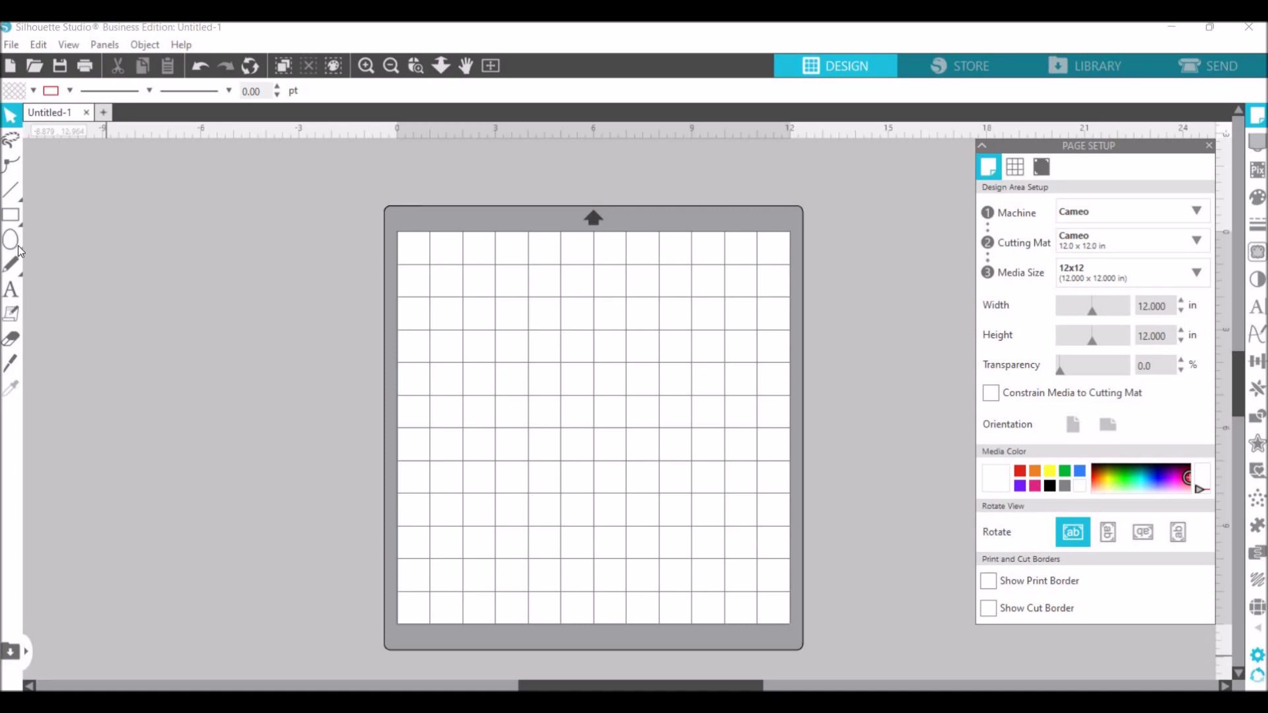
mouse_move(20, 224)
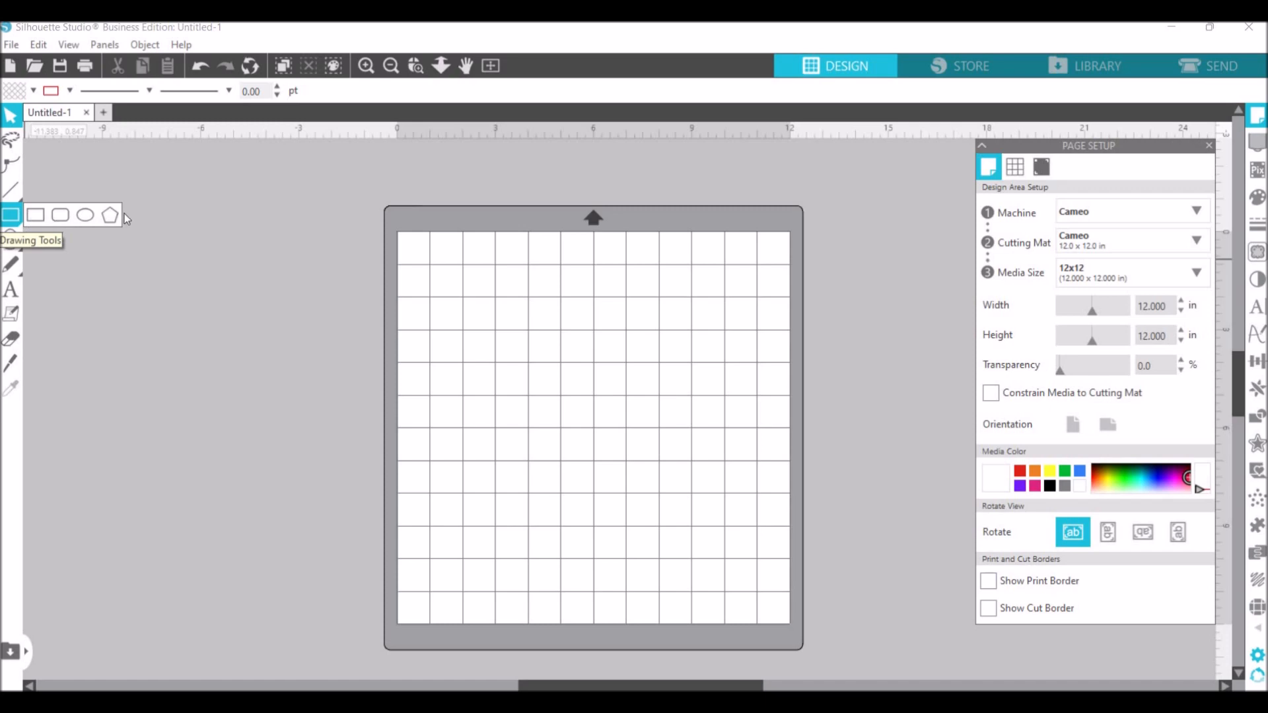
click(20, 243)
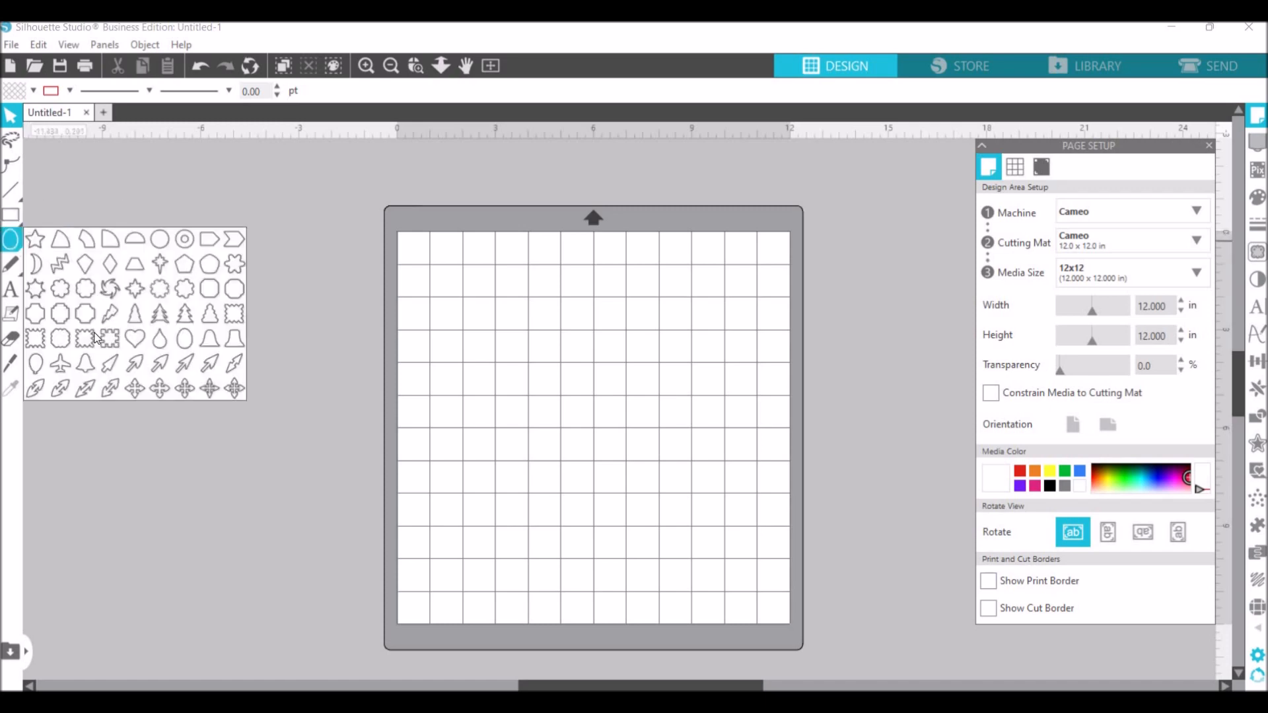
click(180, 347)
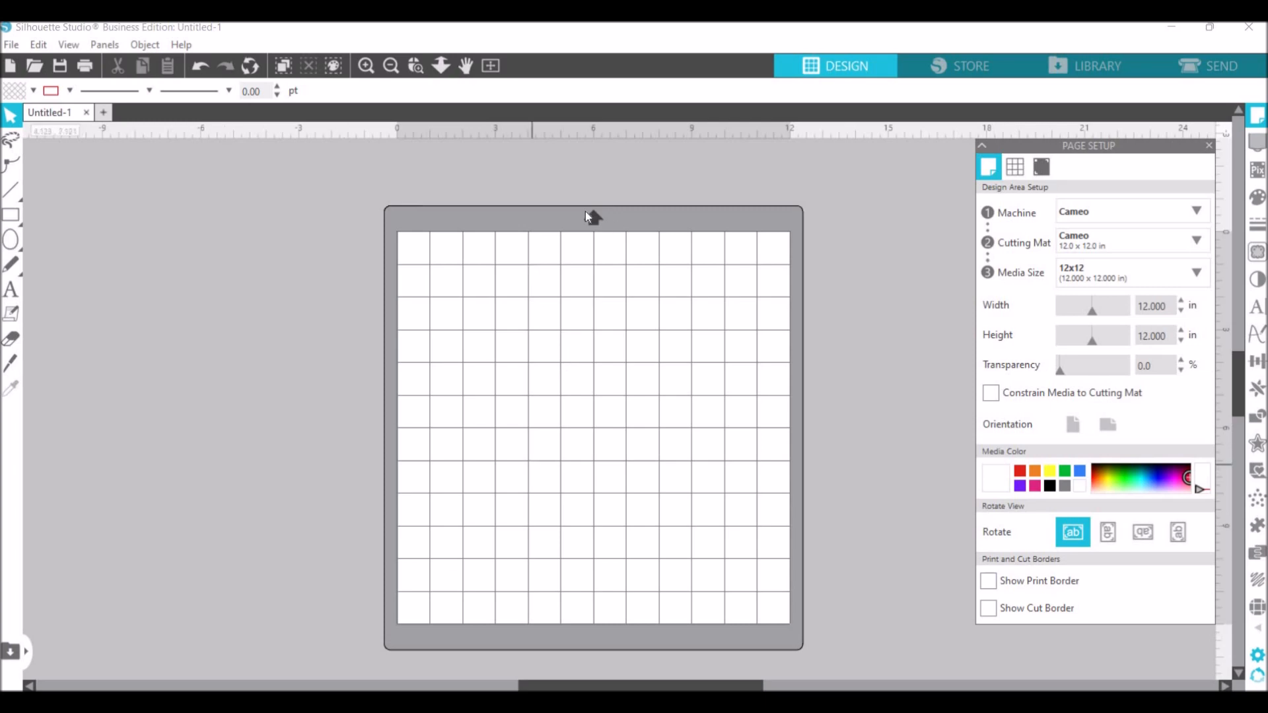
- Set the media size of the design area to A6
click(1180, 284)
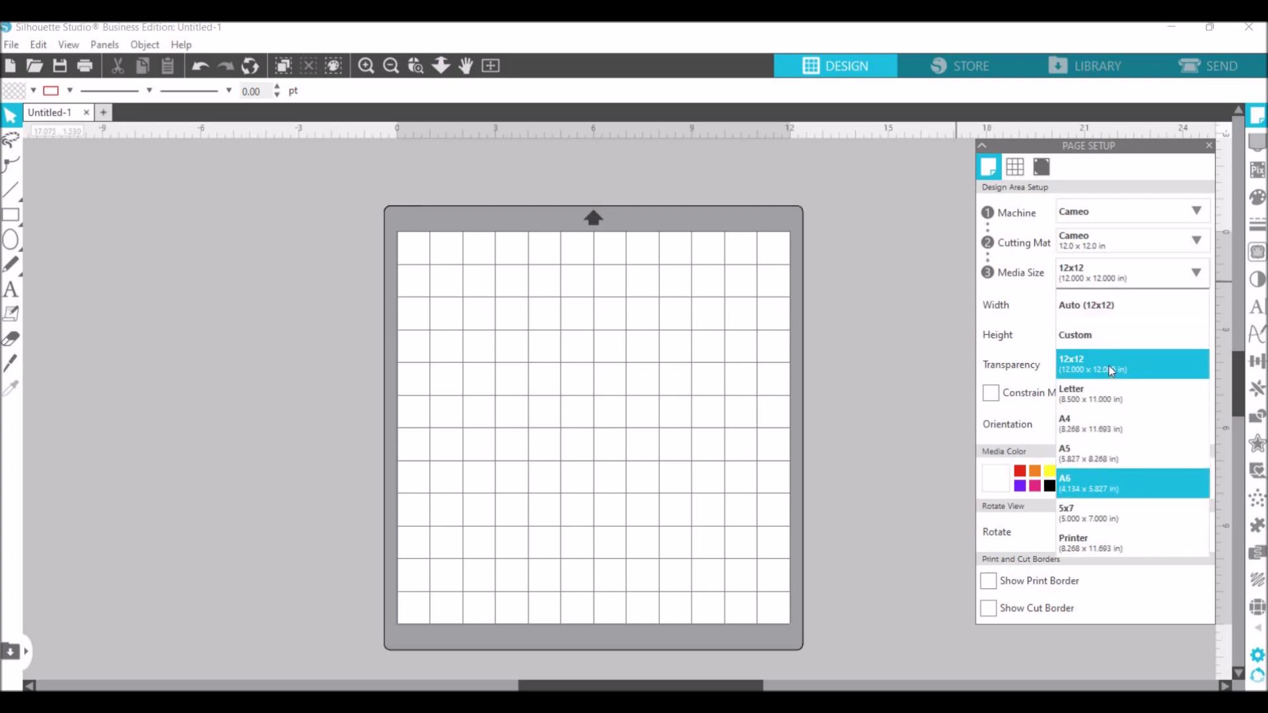
click(1110, 477)
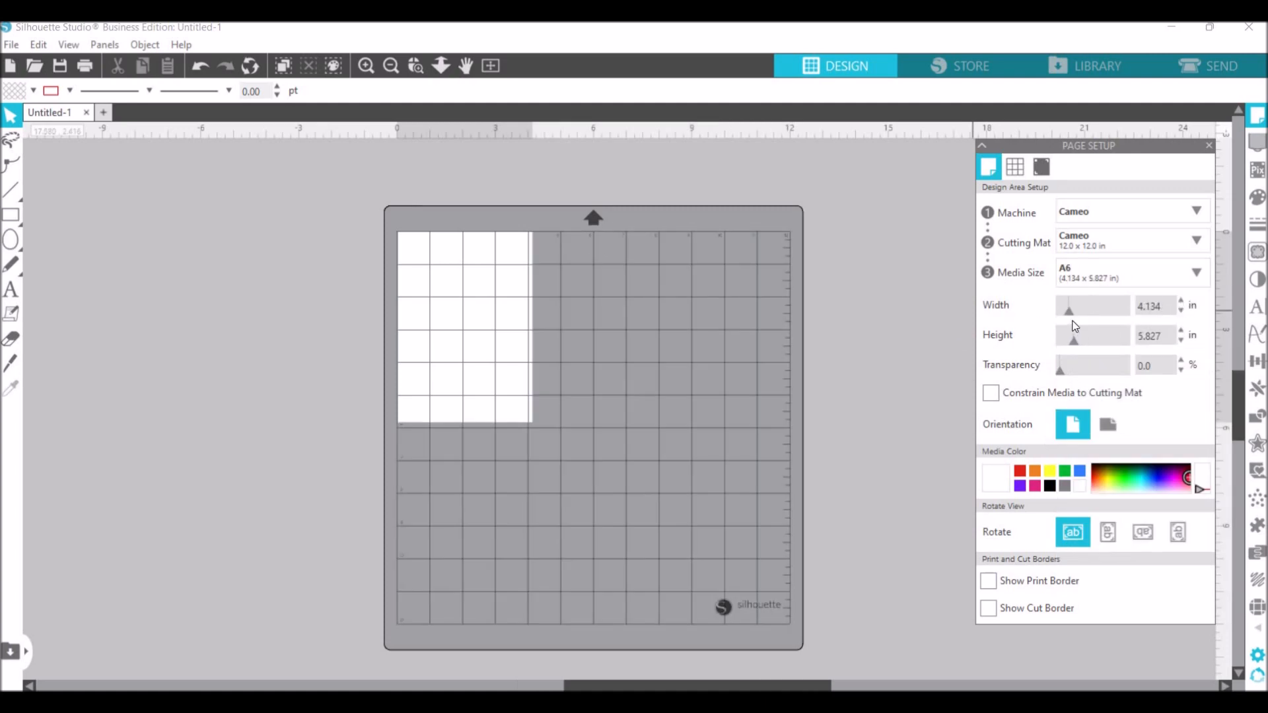
- Try custom page widths and heights, and return the media size to A6
drag(1072, 320, 1047, 318)
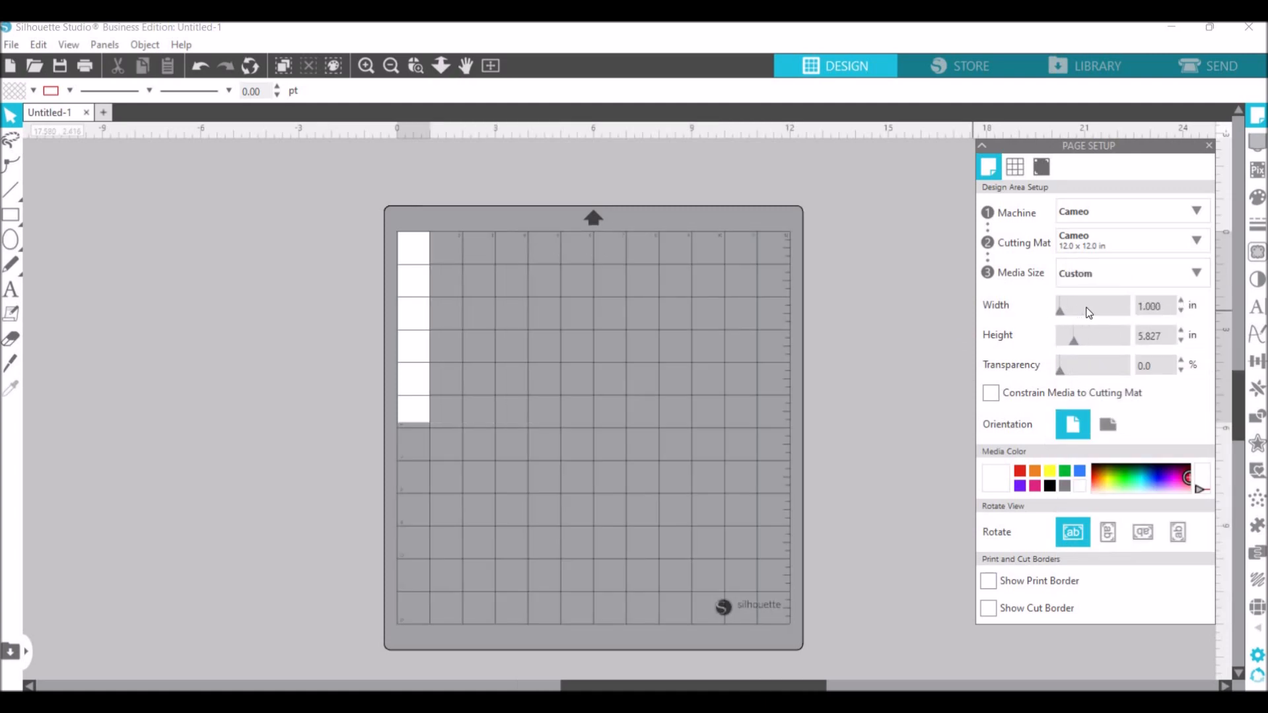
drag(1128, 319, 1071, 371)
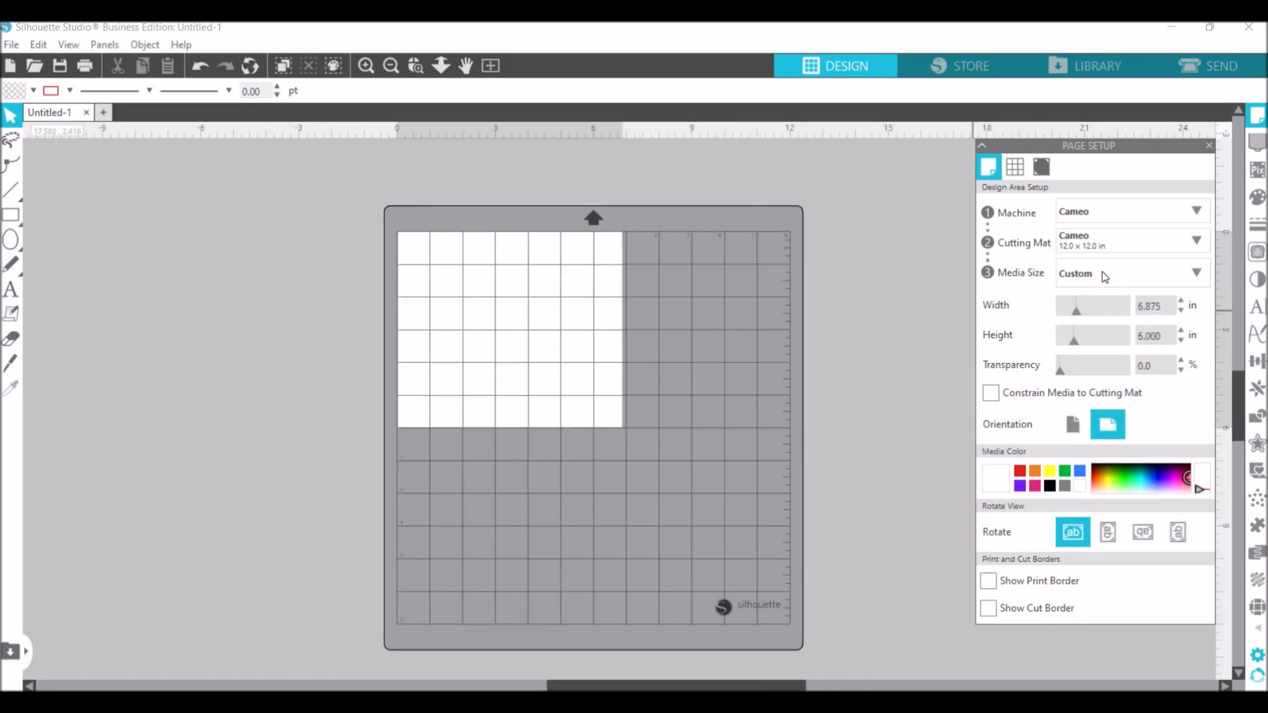
click(1105, 277)
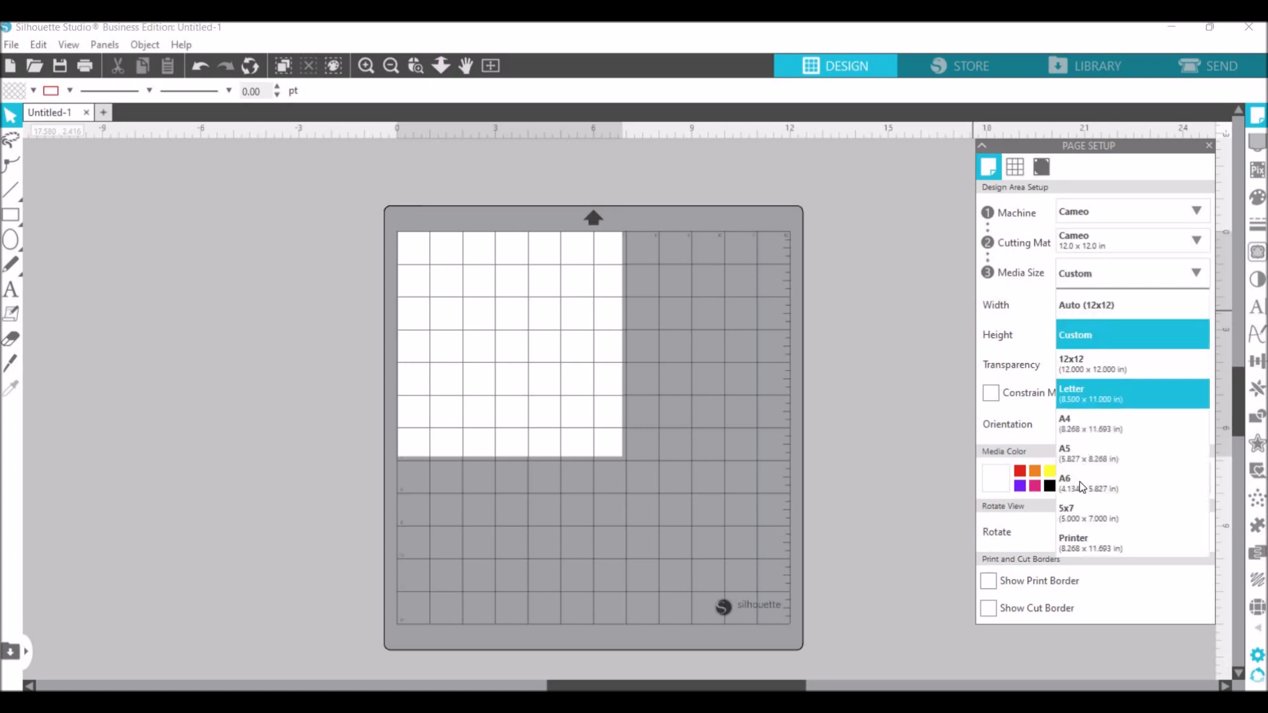
click(1081, 486)
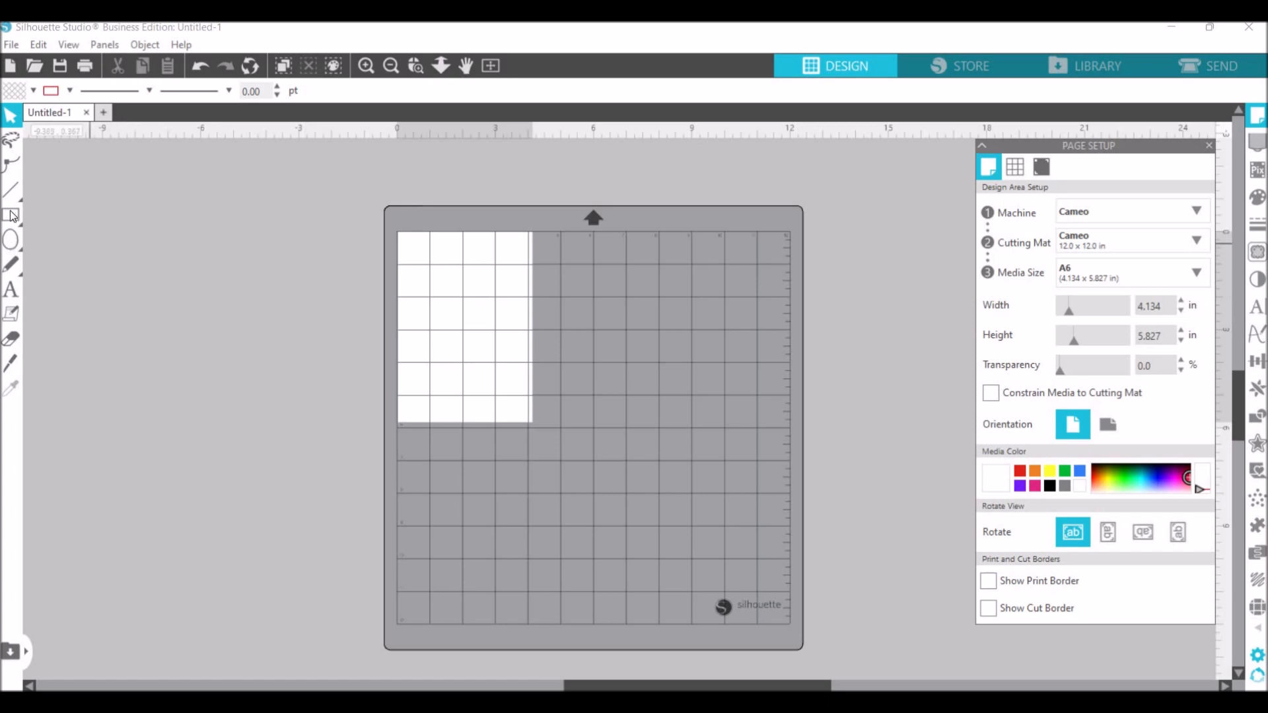
- Draw a rectangle around the A6 page edge and adjust it to about 4.15 in wide and 5.84 in high
click(36, 218)
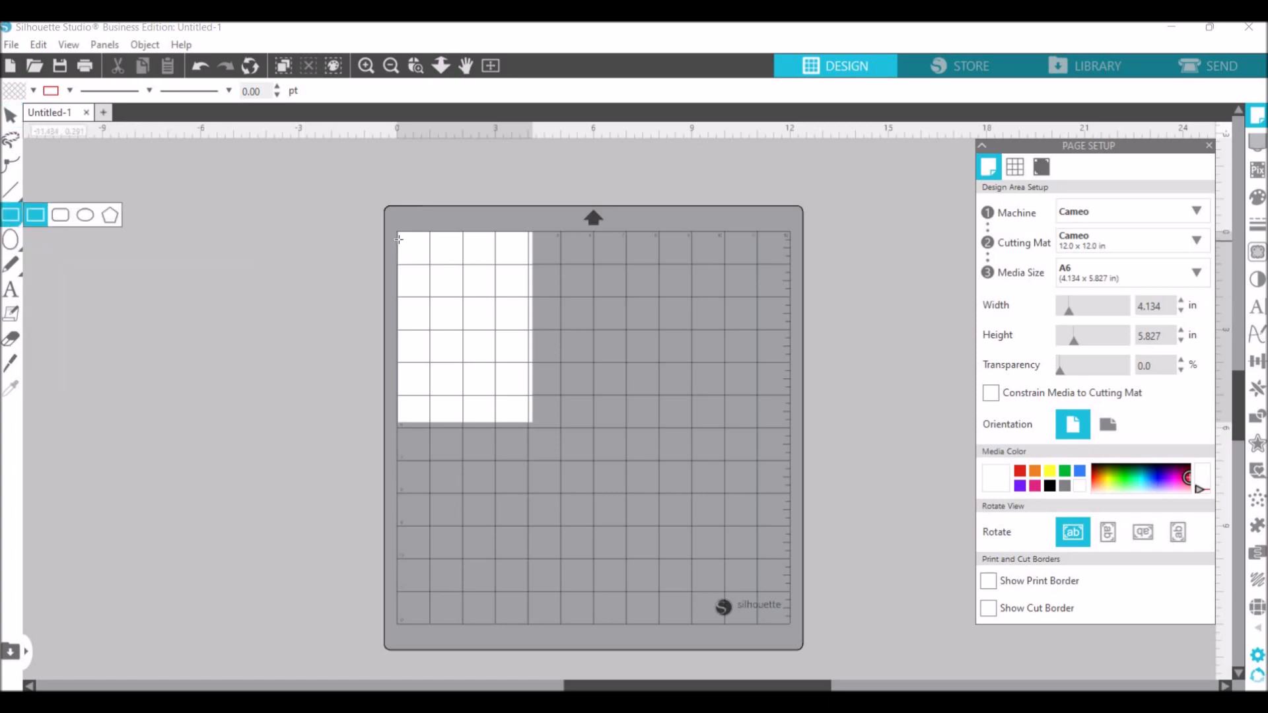
drag(398, 230, 503, 368)
drag(535, 433, 535, 429)
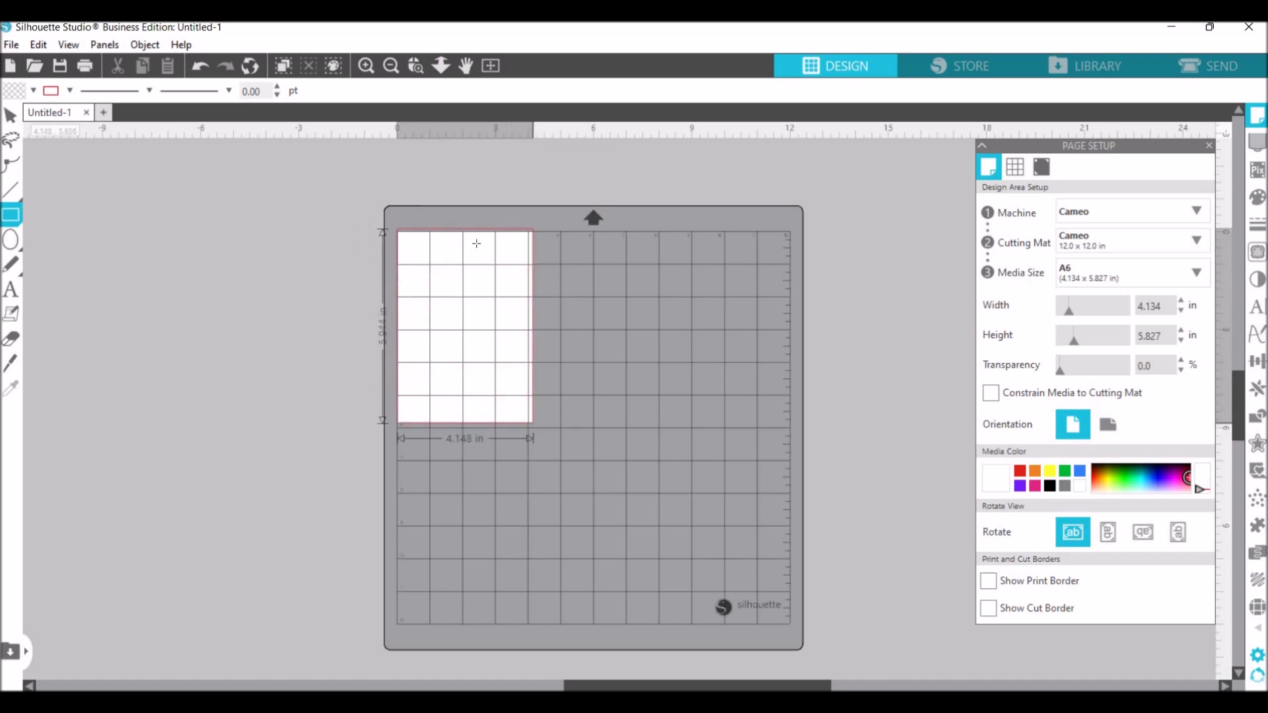
click(10, 118)
drag(466, 225, 466, 228)
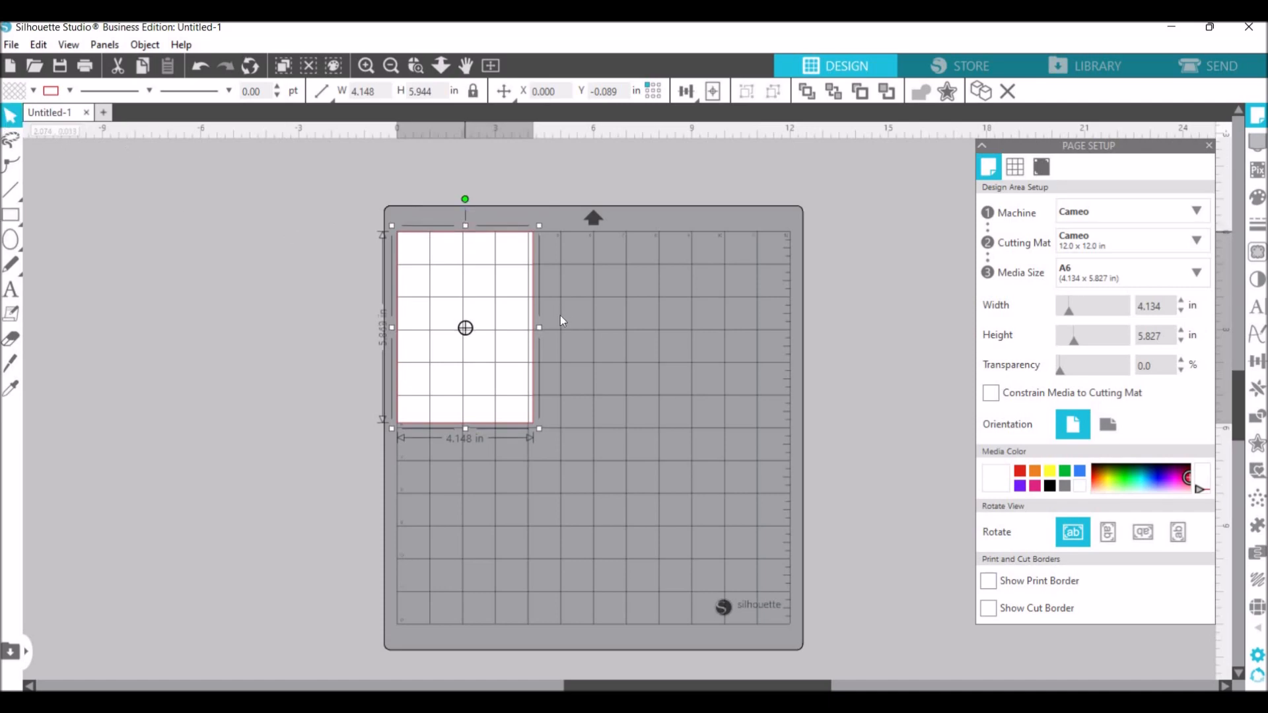
- Draw an upright egg shape about 3.08 in wide and 4.13 in high, overlapping the page's left edge
click(369, 66)
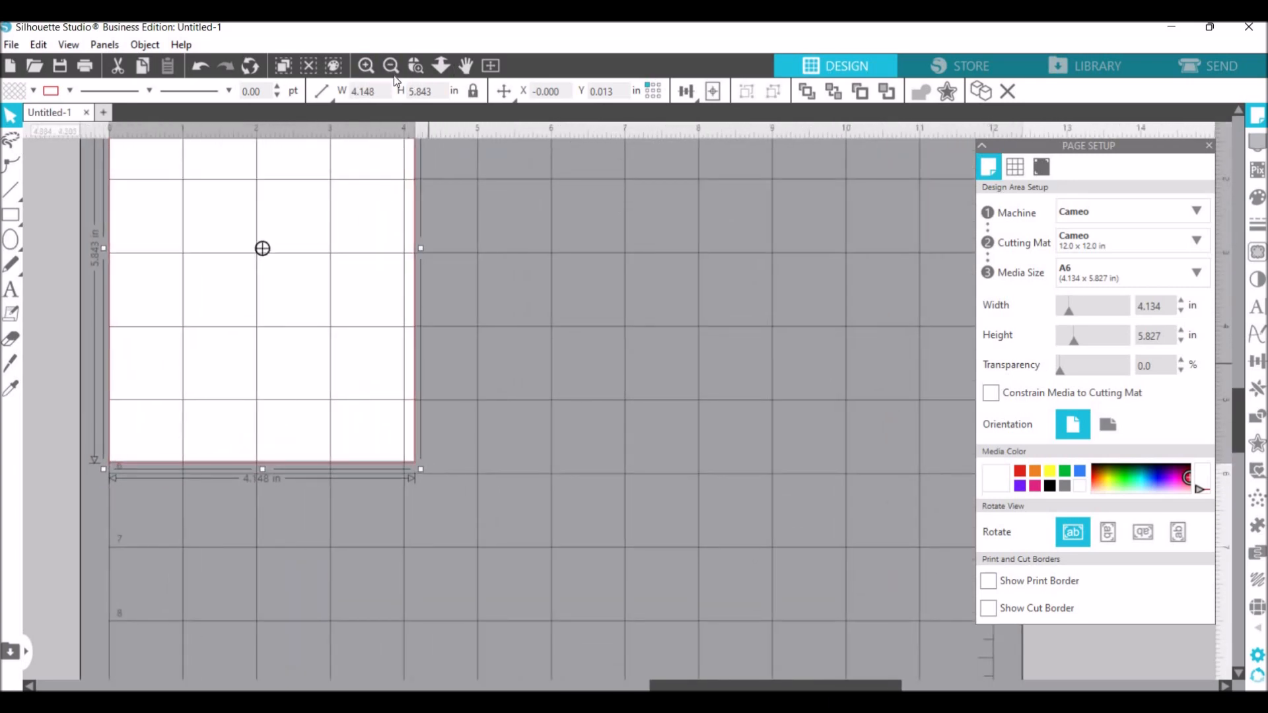
click(394, 76)
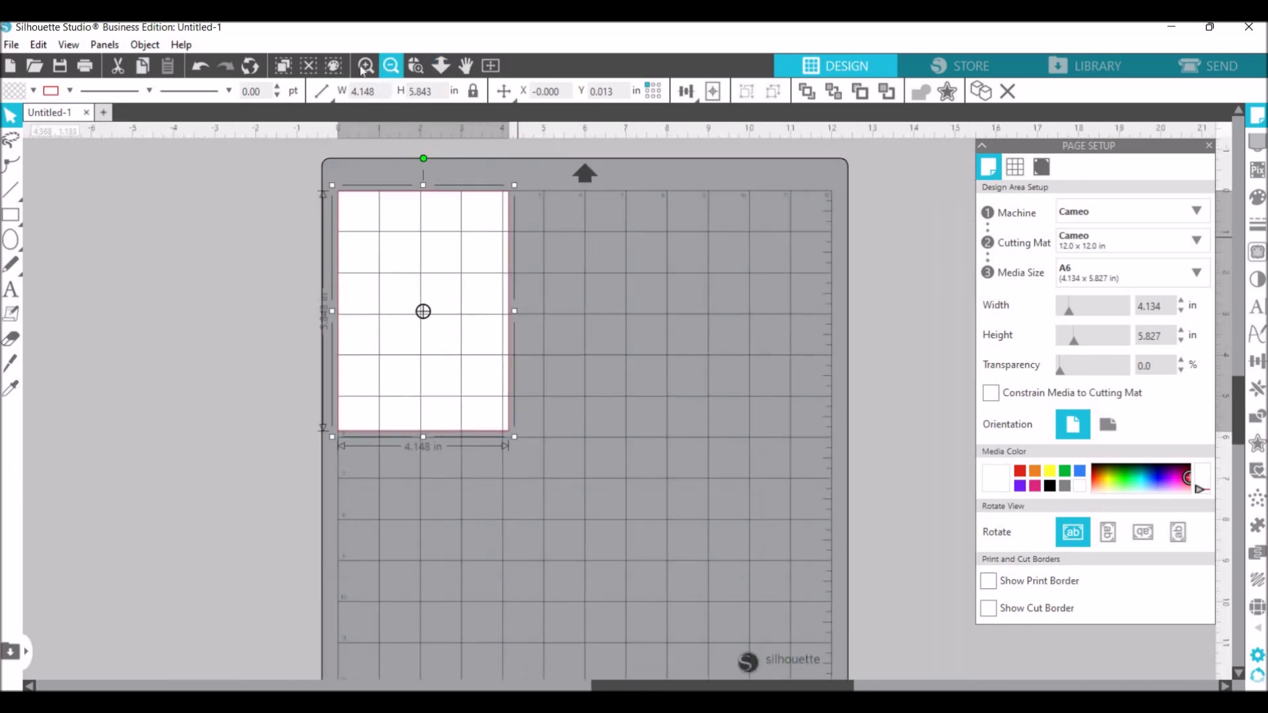
click(367, 66)
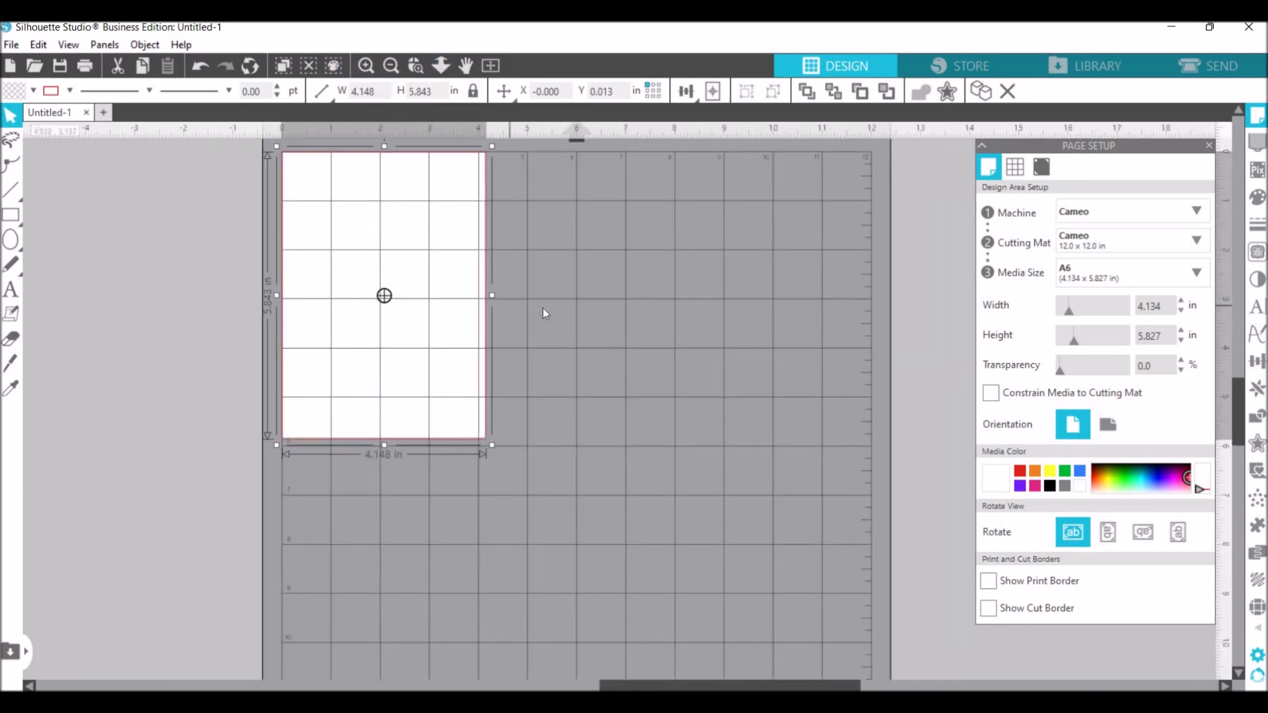
scroll(543, 313, up, 2)
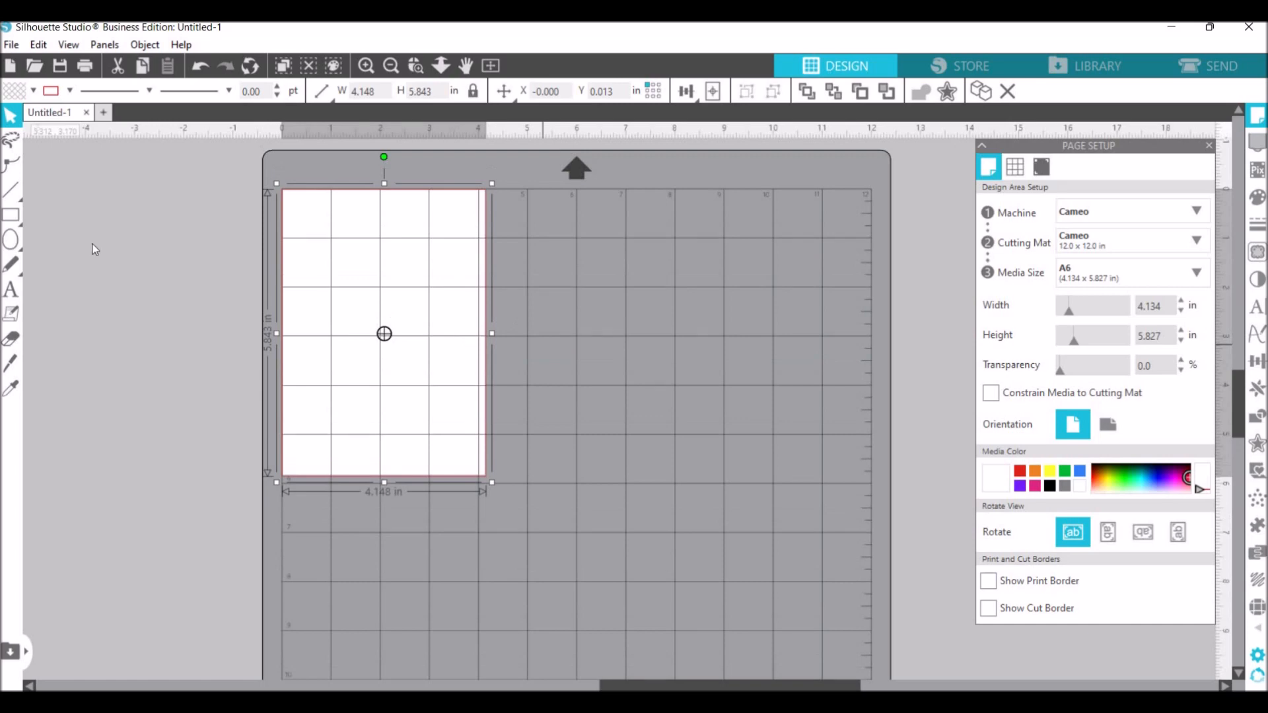
click(10, 240)
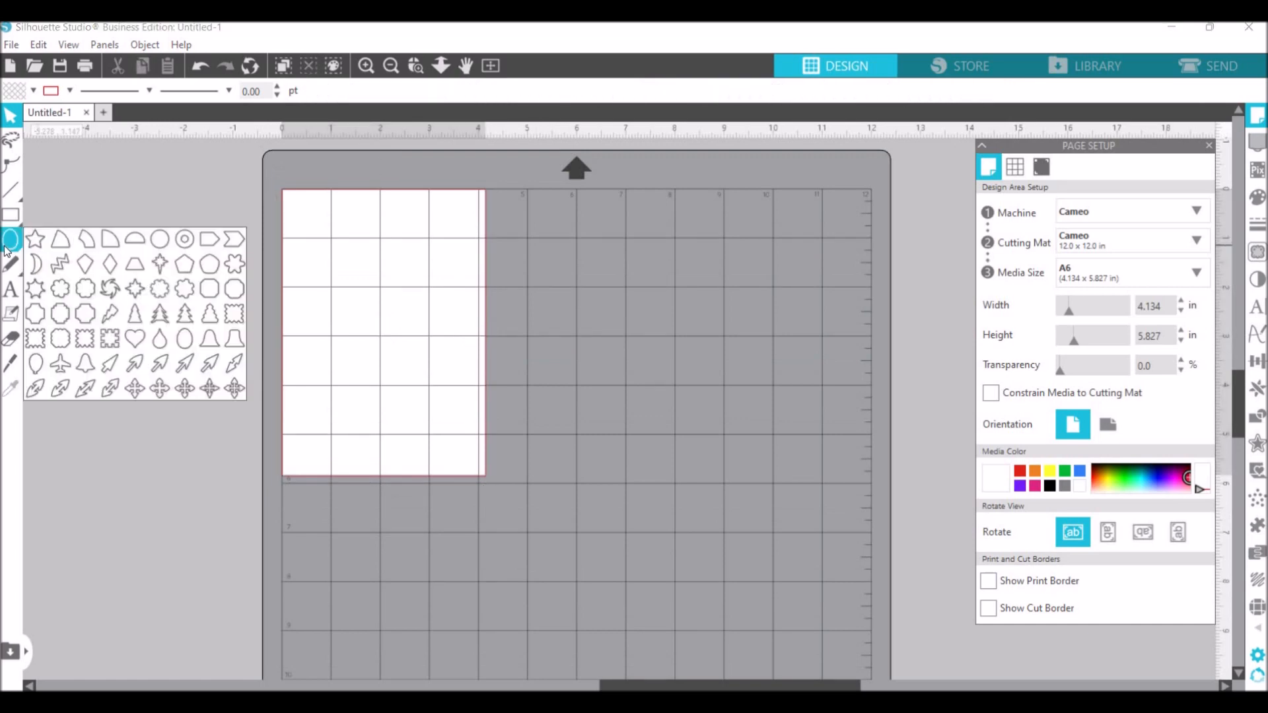
click(185, 344)
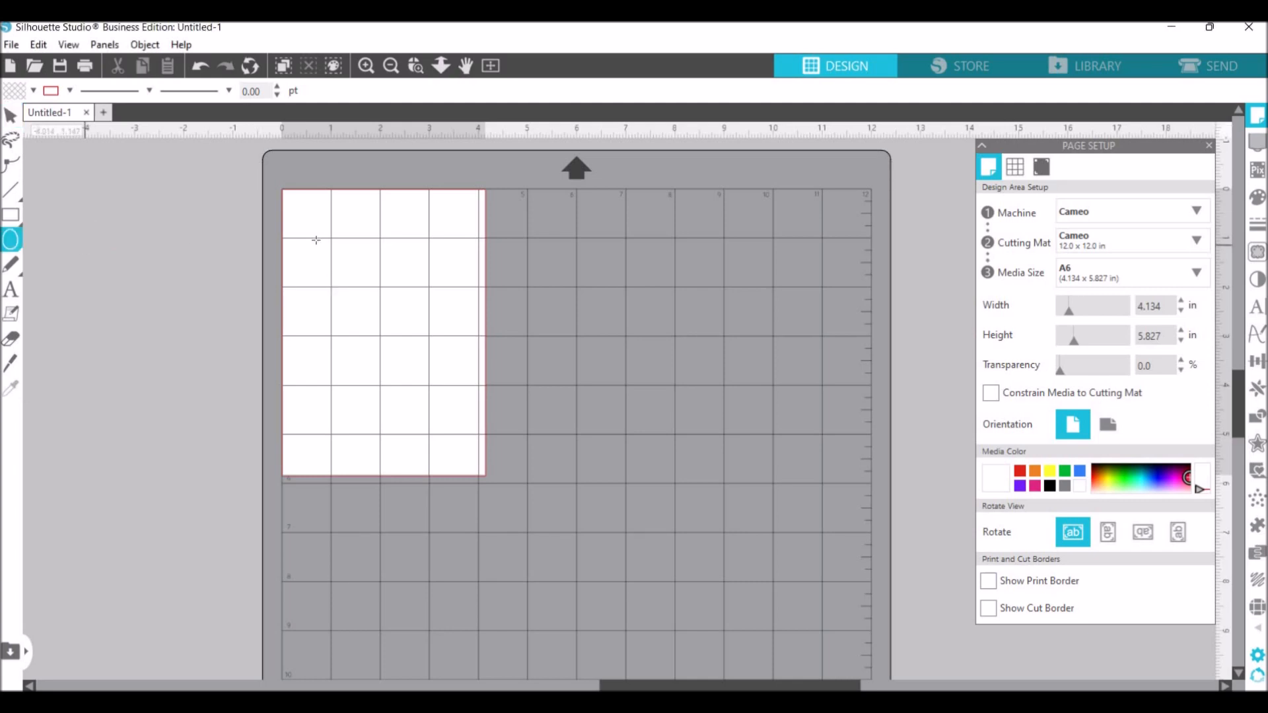
drag(316, 237, 315, 265)
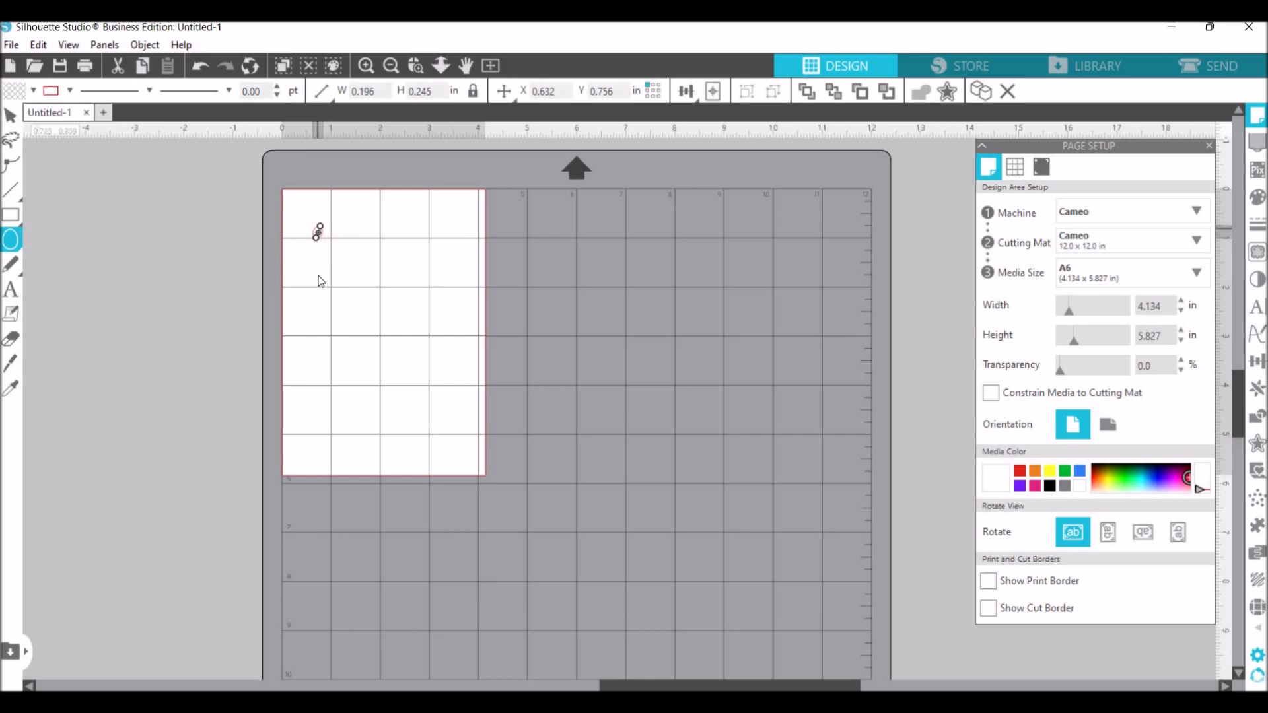
mouse_move(356, 366)
mouse_down()
mouse_move(335, 396)
mouse_move(342, 430)
mouse_move(320, 429)
mouse_up()
- Draw a small sideways egg about 1.18 by 0.88 in beside the mat and delete it
drag(103, 307, 172, 307)
click(9, 115)
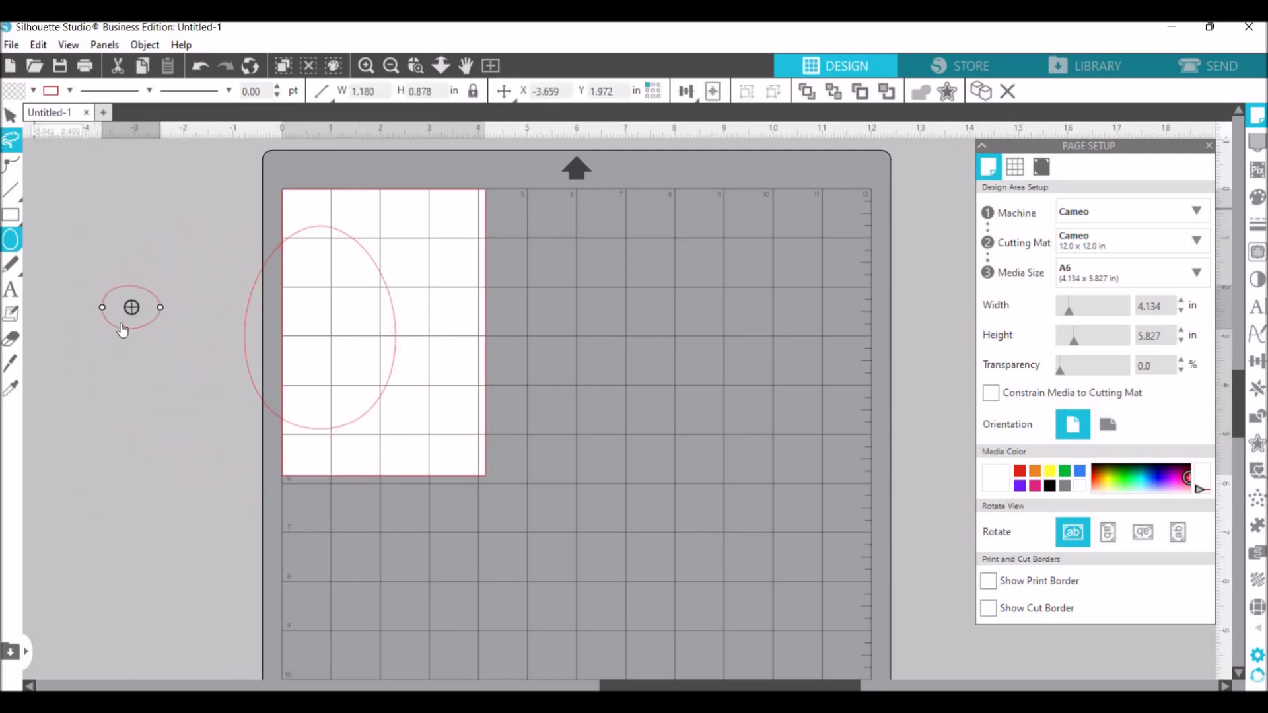
right_click(122, 323)
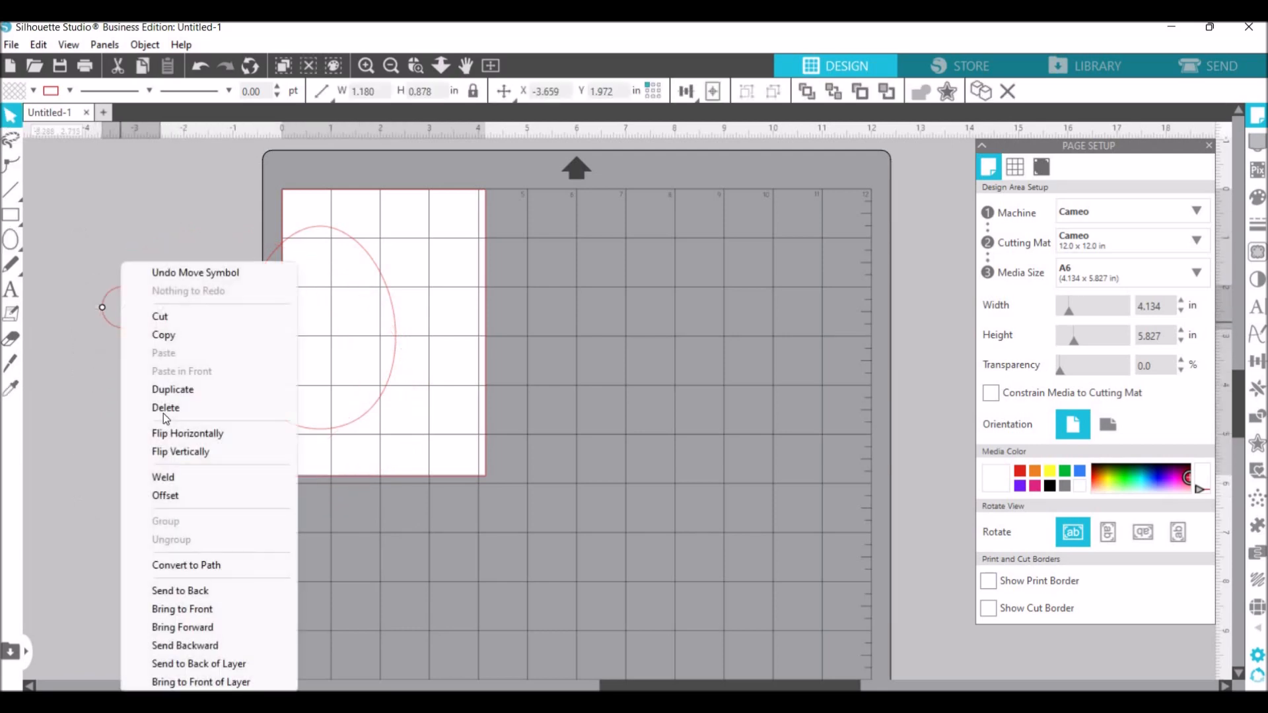
- Move the large egg shape inside the page rectangle
click(453, 368)
drag(454, 368, 442, 351)
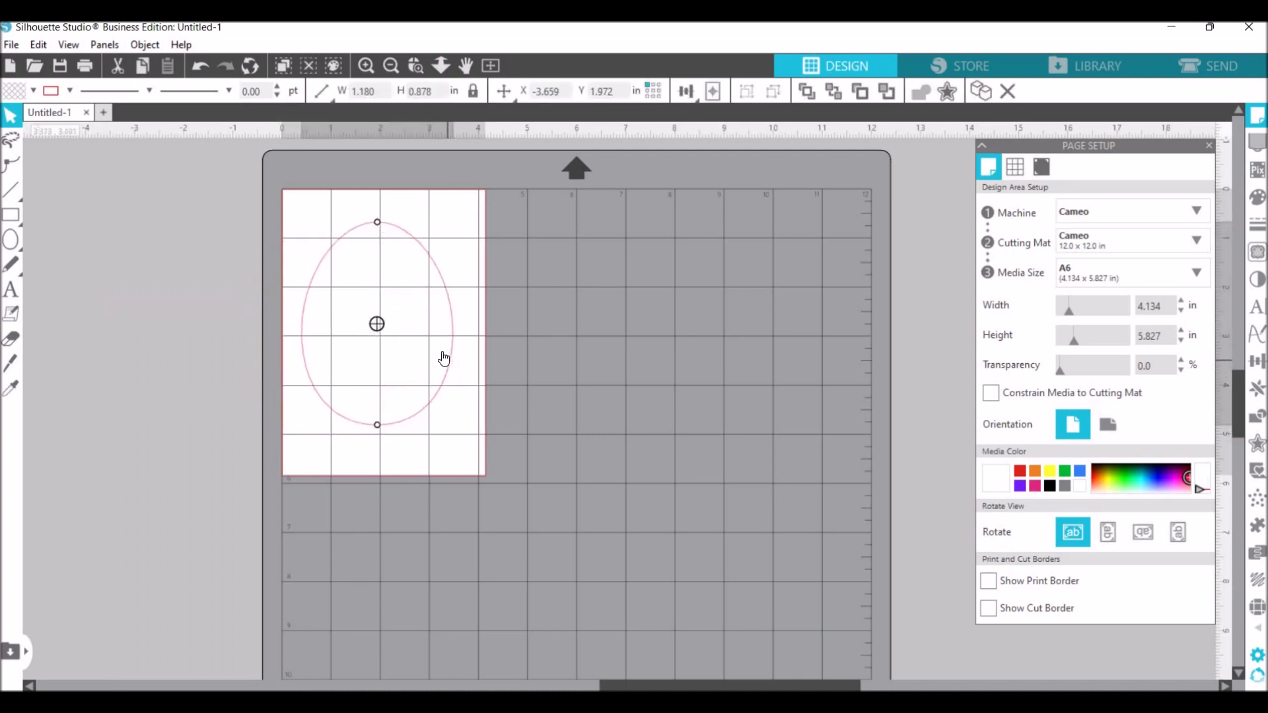
right_click(467, 441)
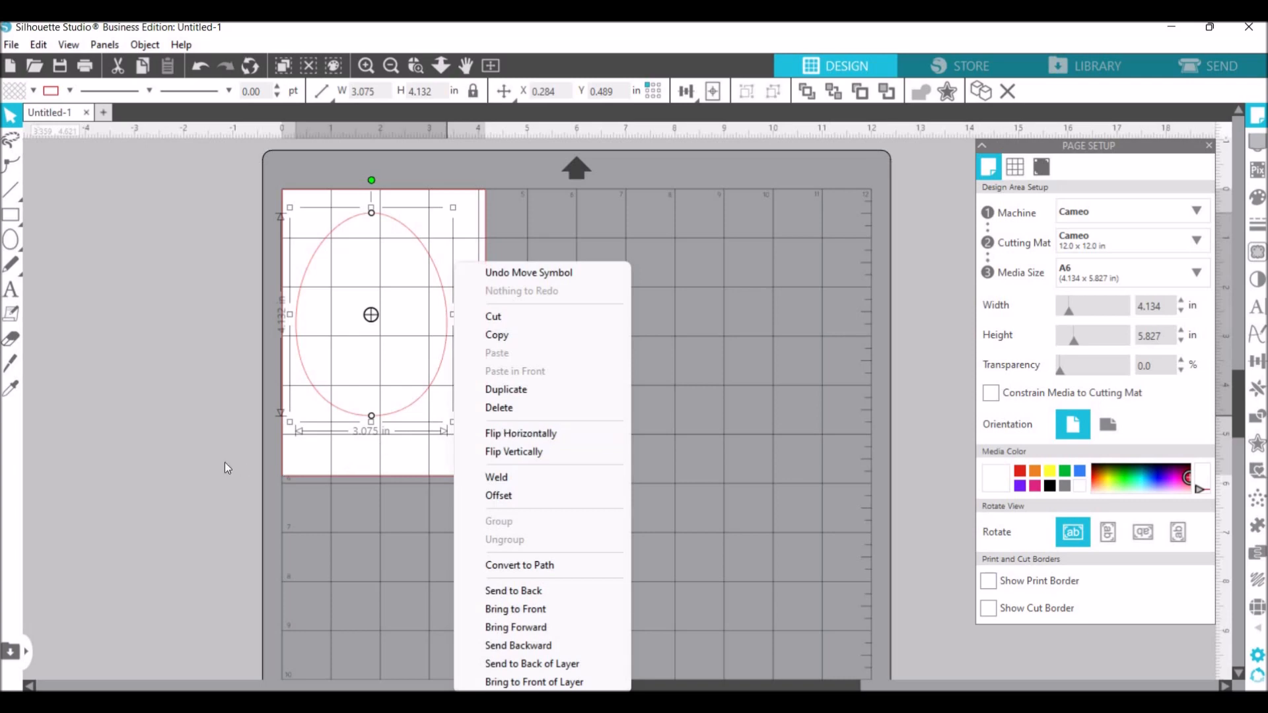
click(418, 403)
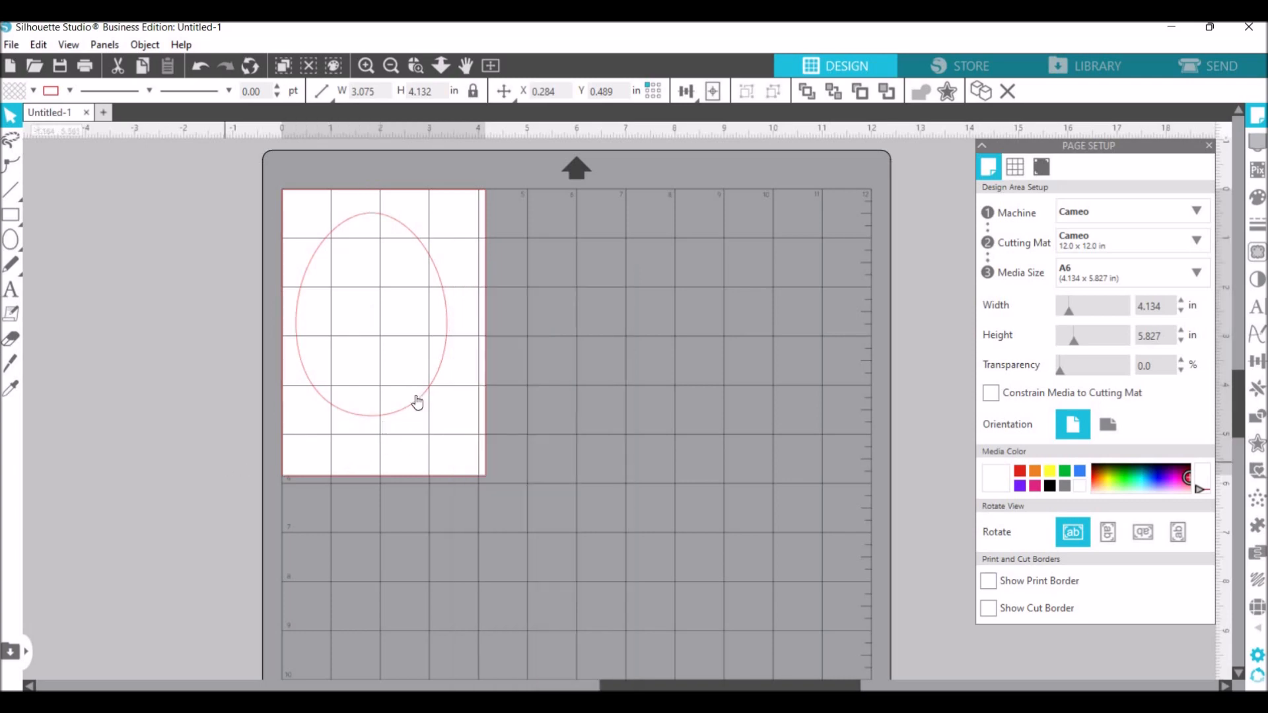
- Enlarge the egg proportionally to about 3.43 by 4.61 in and move it near the middle of the rectangle
click(455, 427)
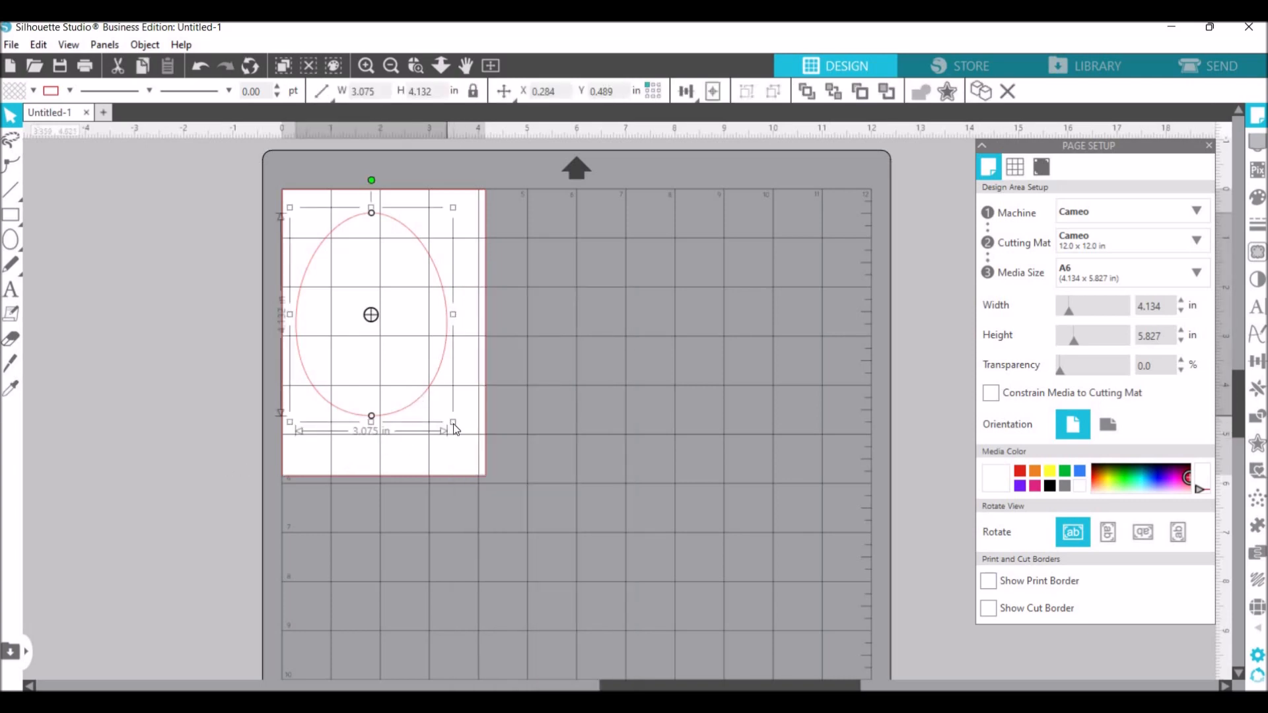
drag(467, 454, 465, 451)
click(393, 443)
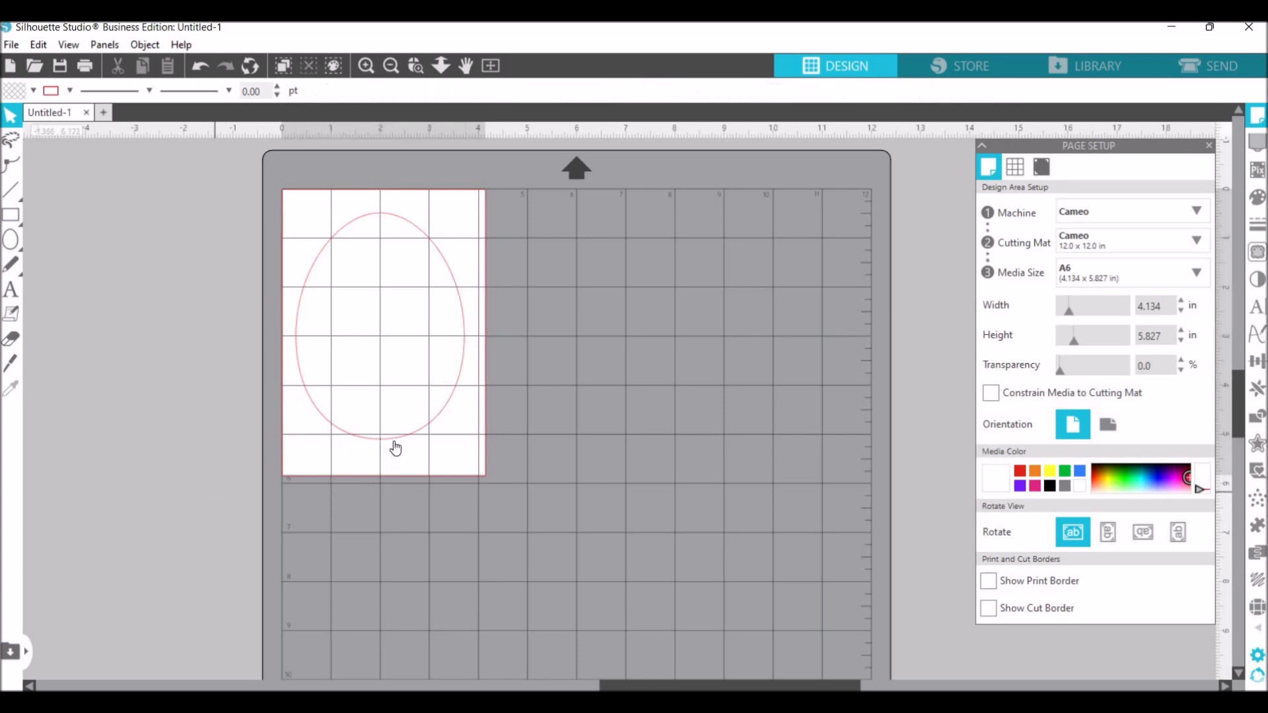
double_click(398, 444)
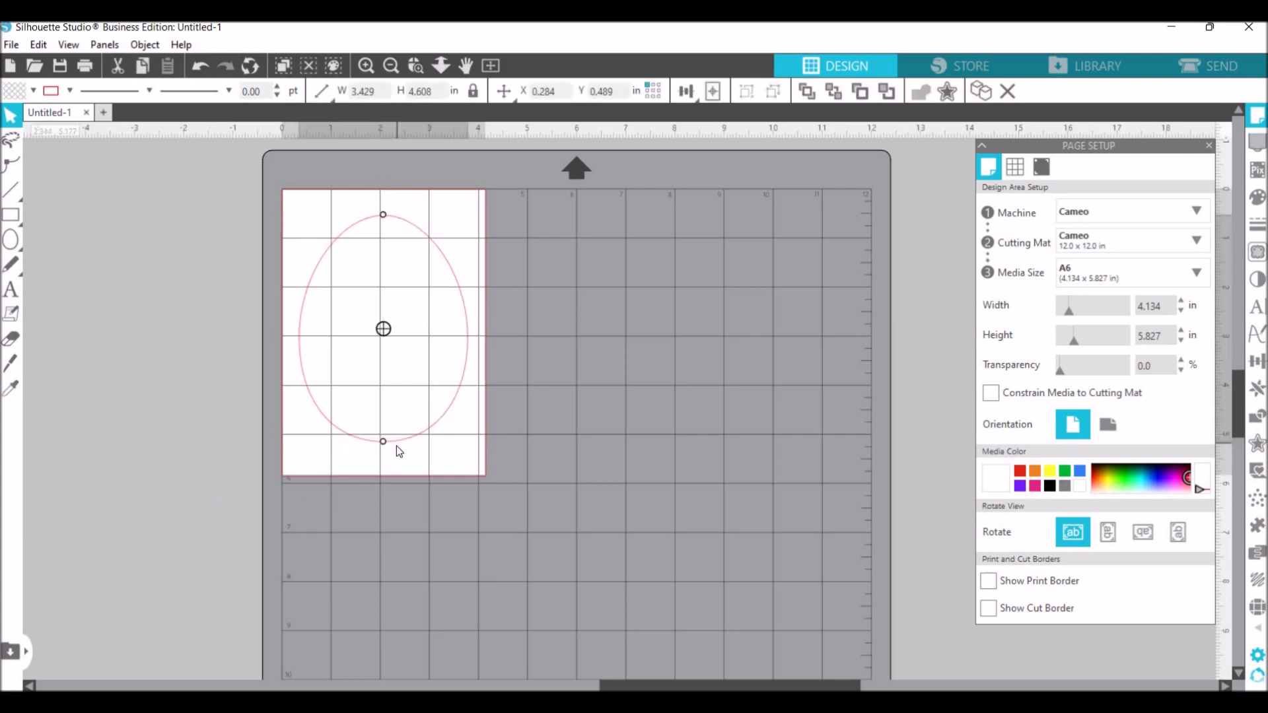
drag(396, 446, 395, 444)
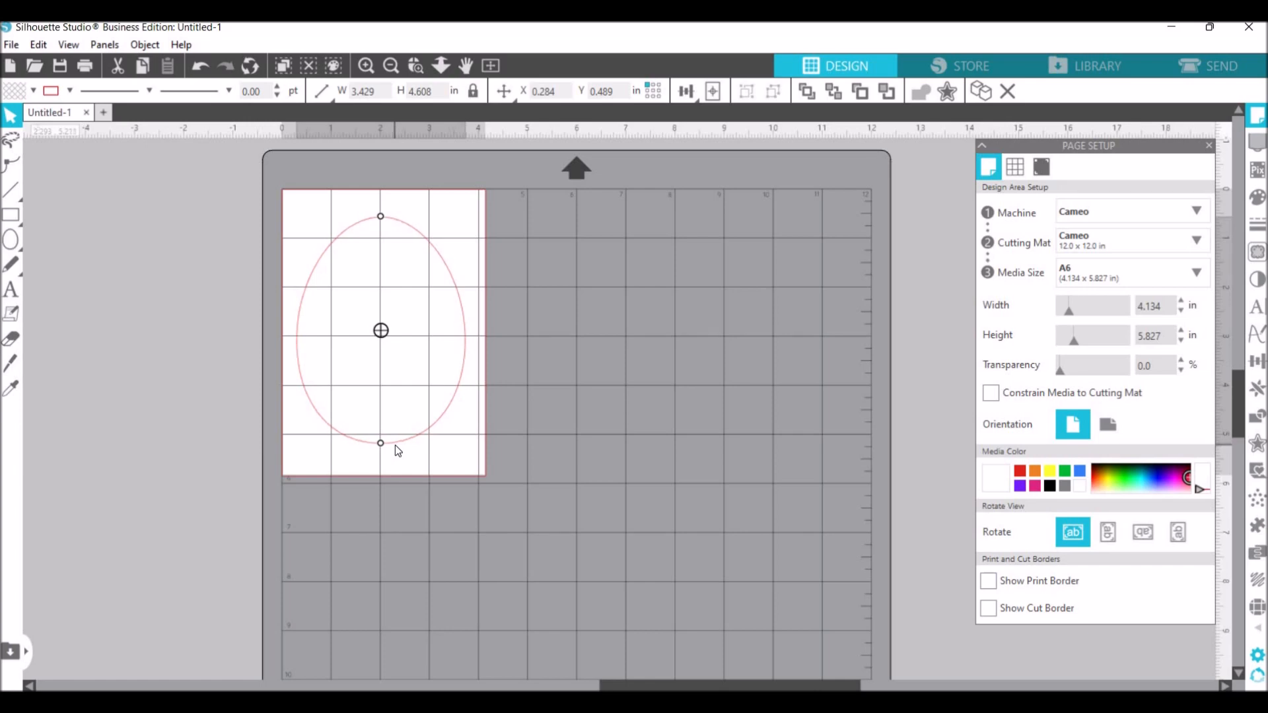
click(280, 223)
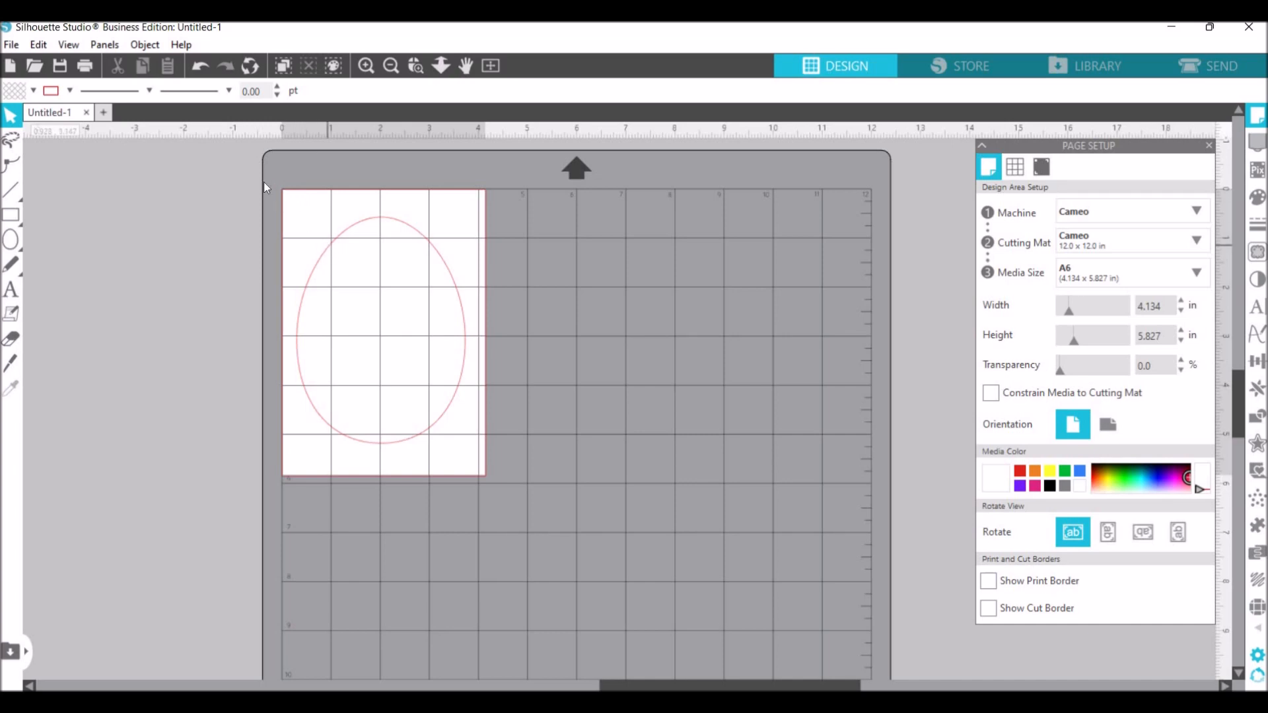
- Select the egg and the rectangle together and center them to the page
drag(252, 173, 526, 533)
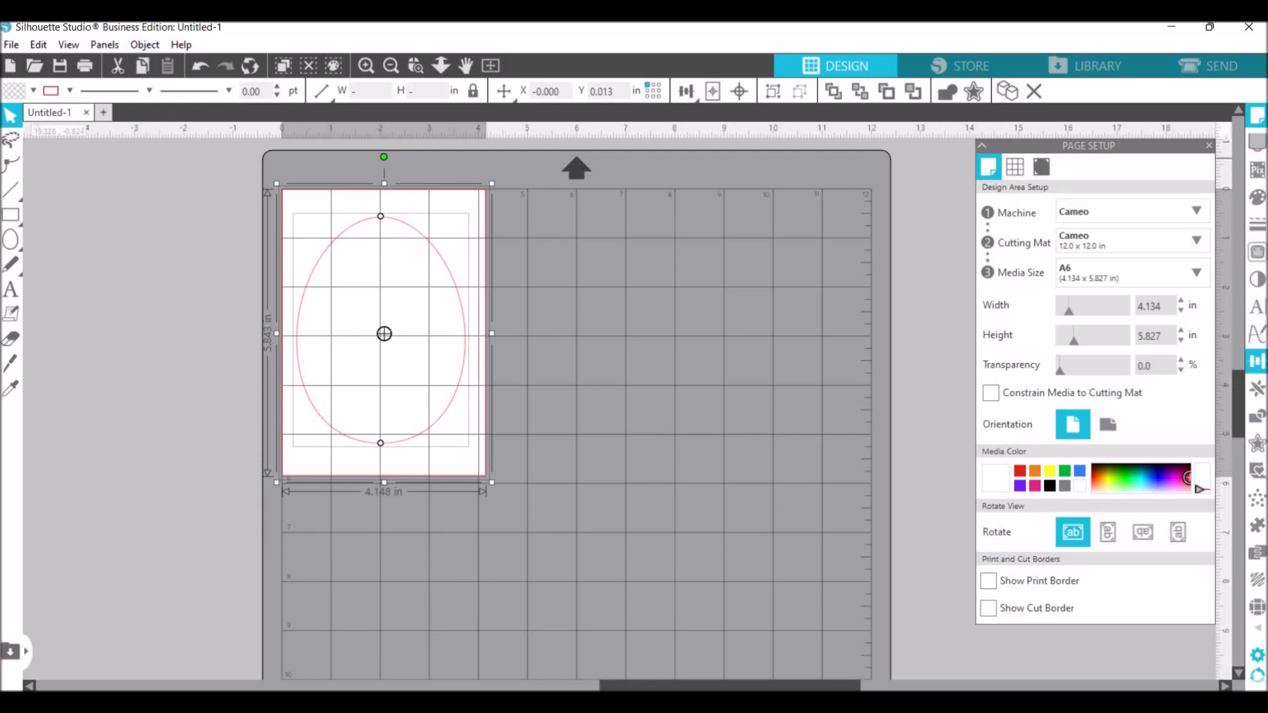
click(1257, 360)
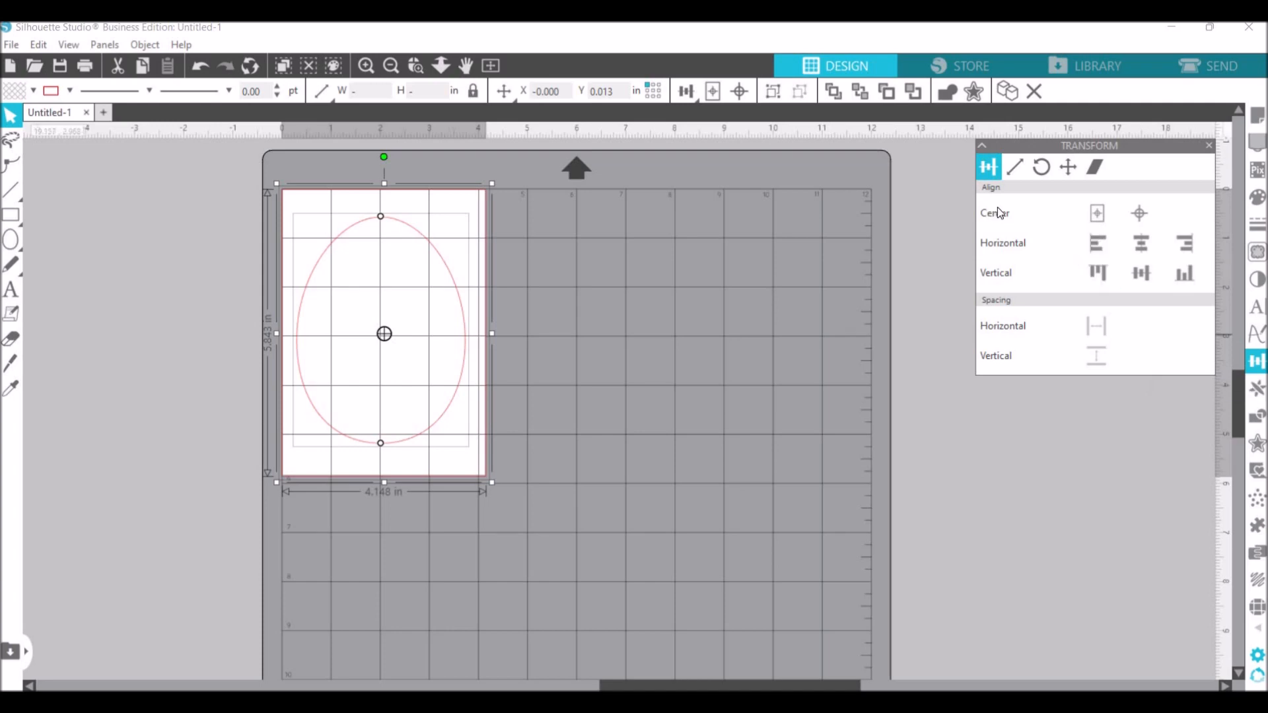
click(1105, 212)
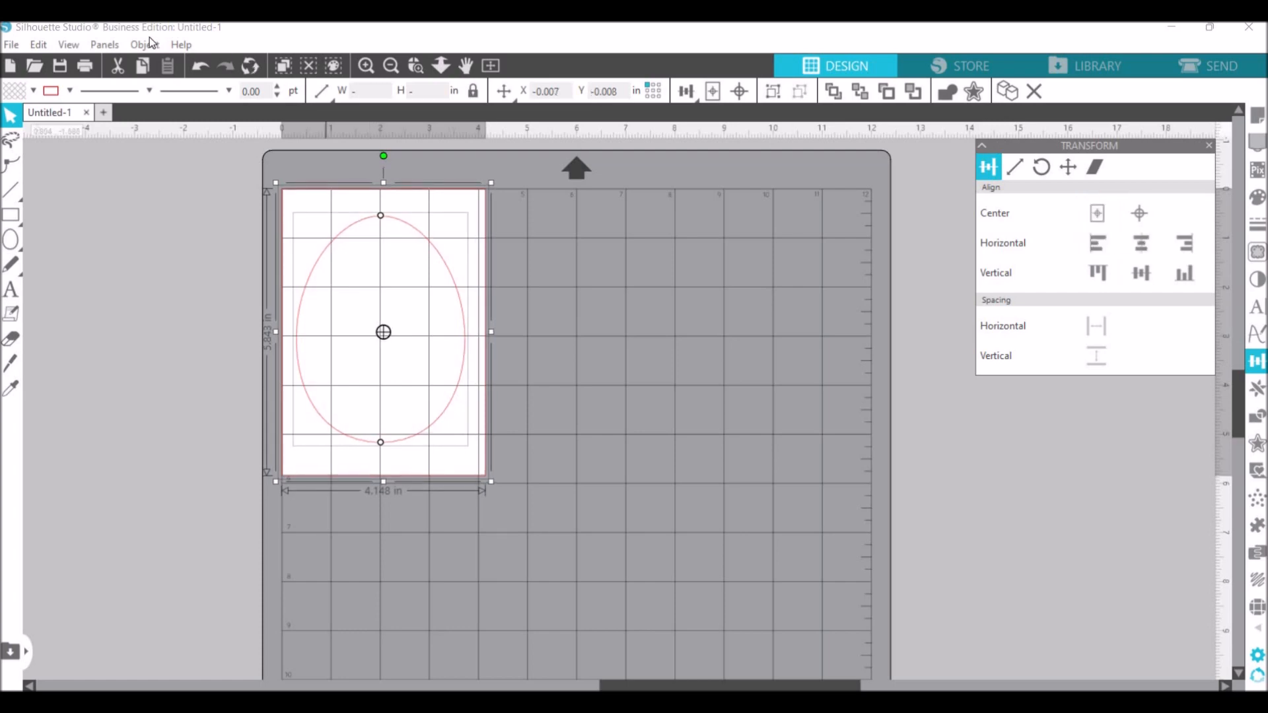
- Align the centers of the selected egg and rectangle with each other
click(147, 45)
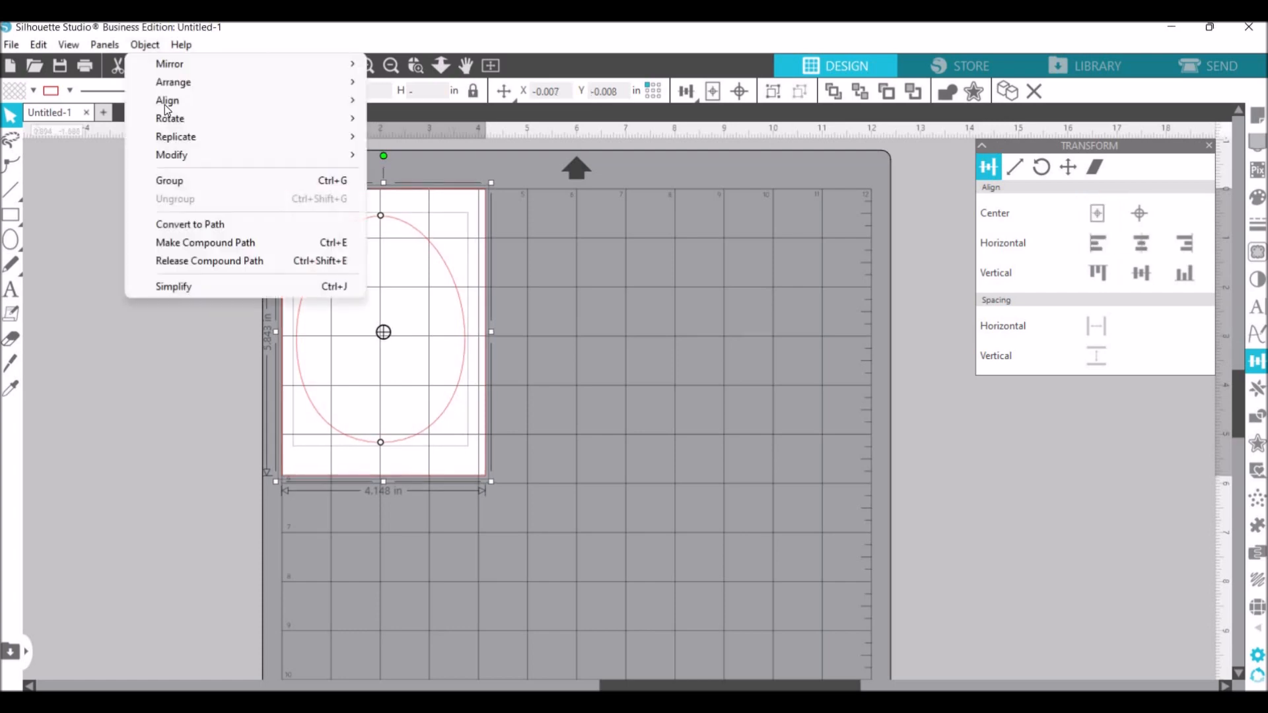
click(427, 102)
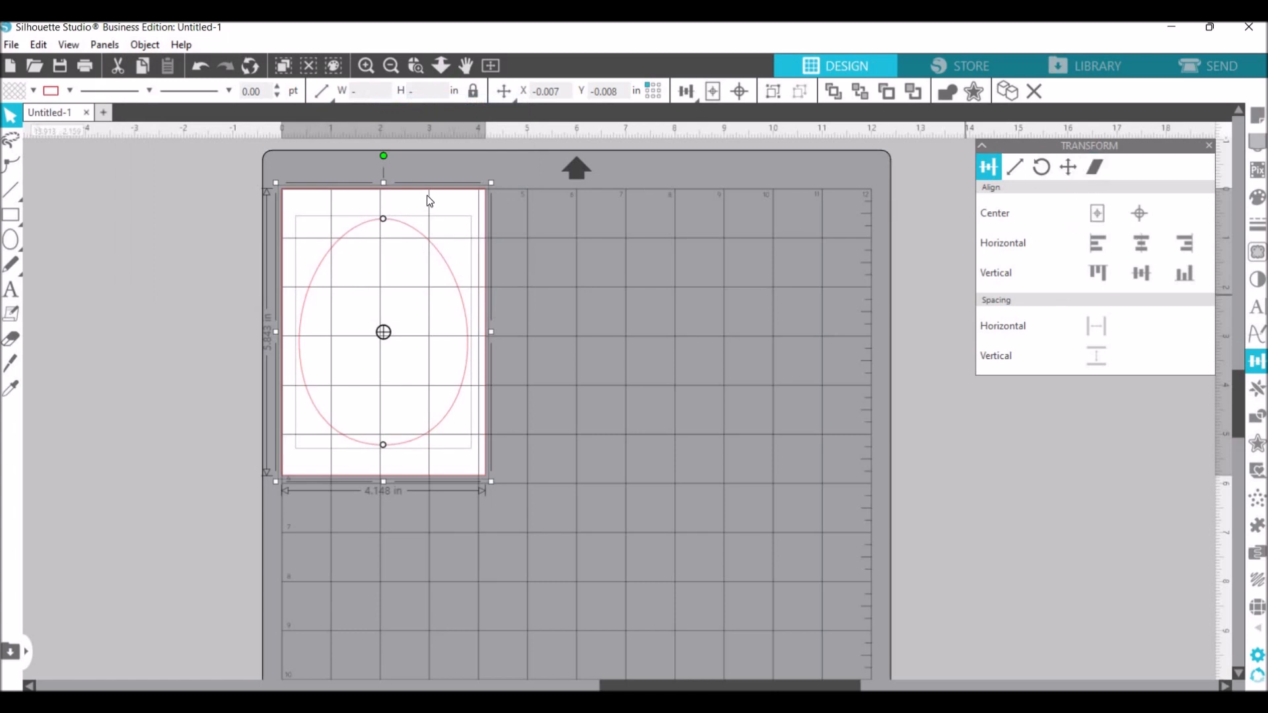
click(136, 46)
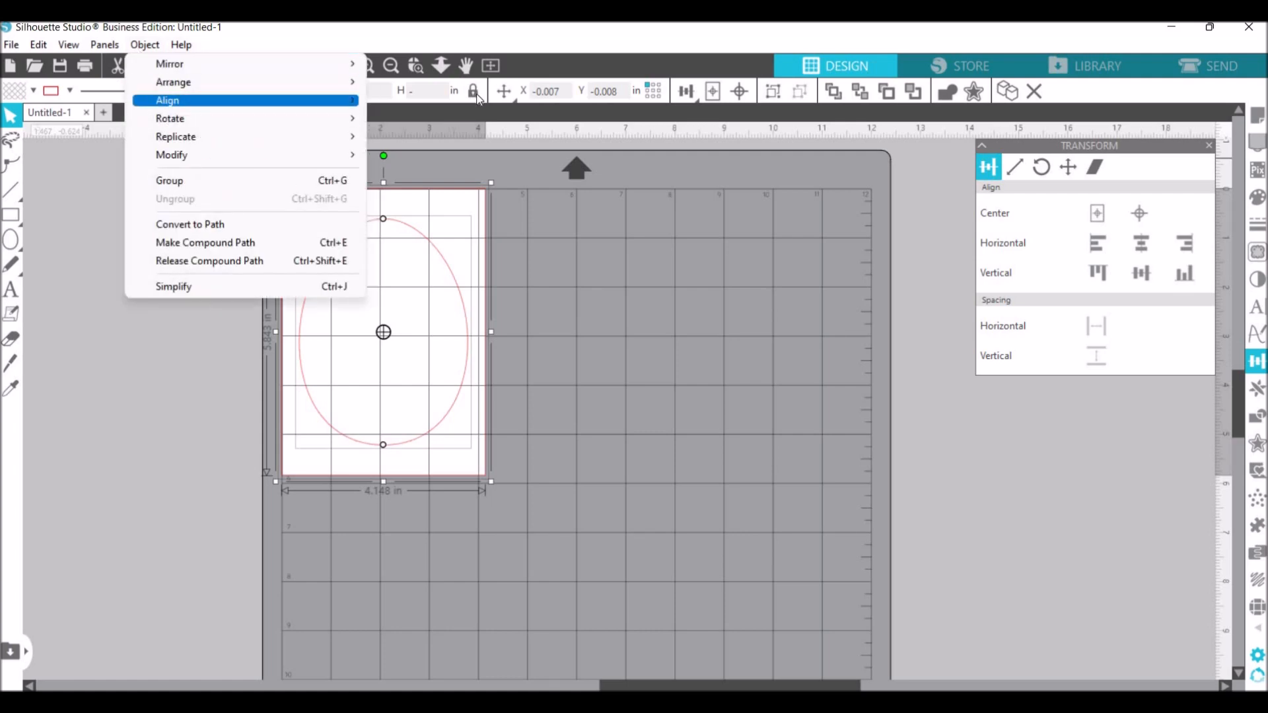
click(501, 391)
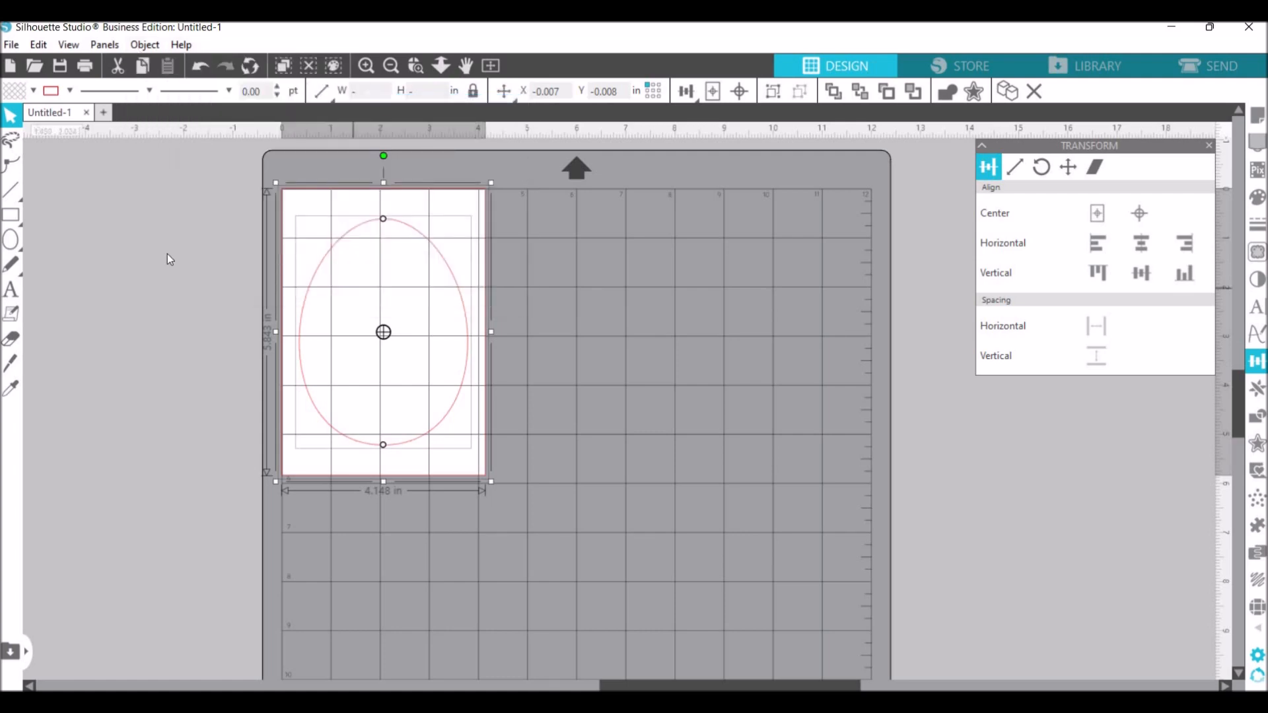
click(345, 486)
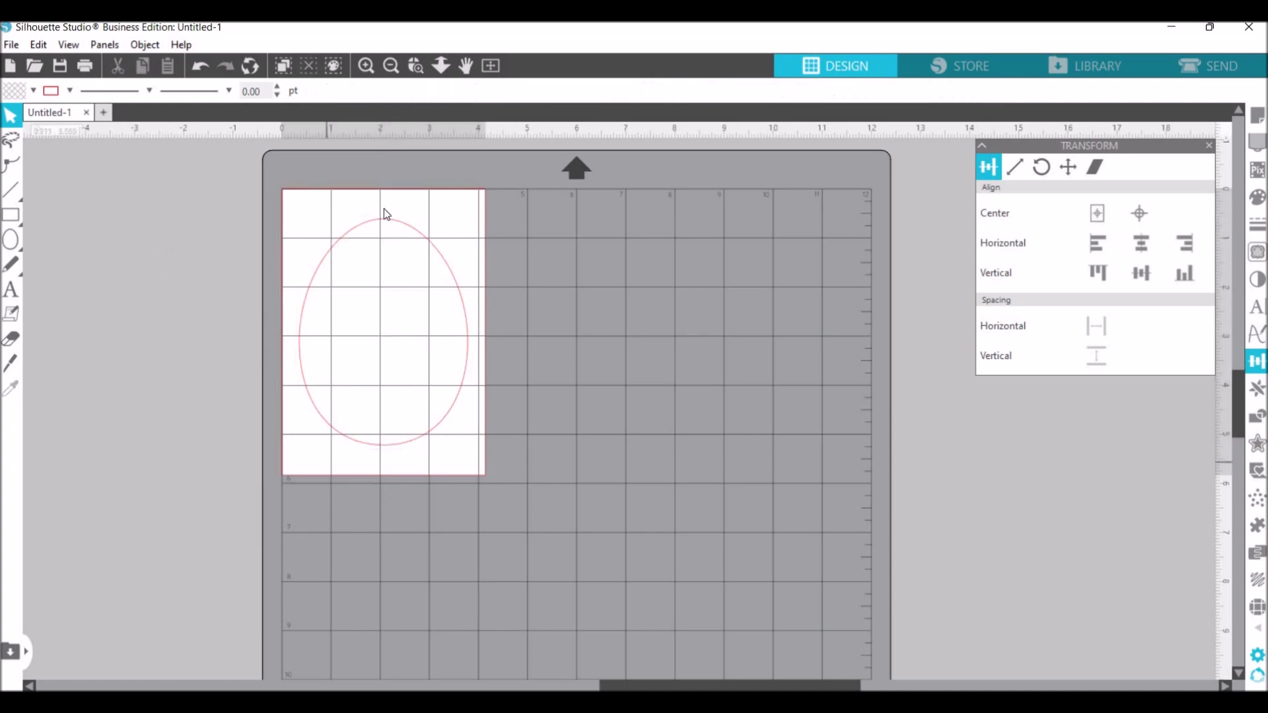
- Group the egg with the rectangle and move the group to about X 0.043, Y 0.059 in
drag(245, 175, 514, 533)
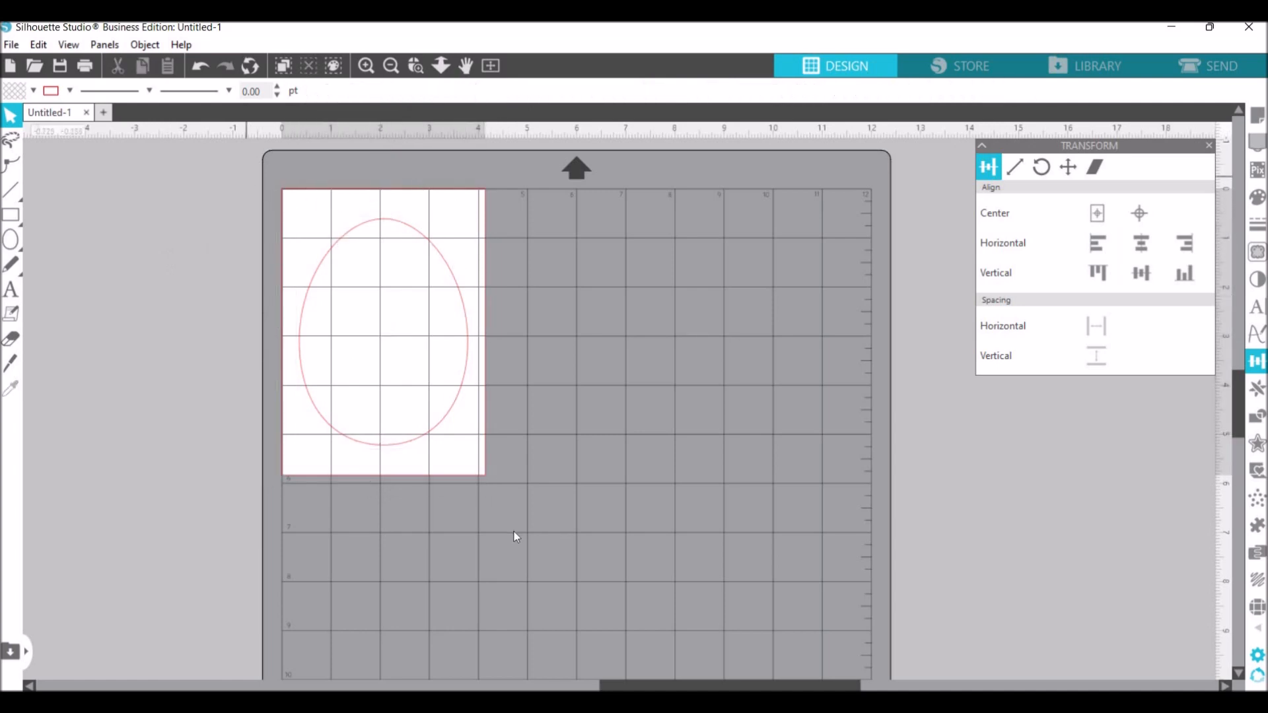
right_click(563, 543)
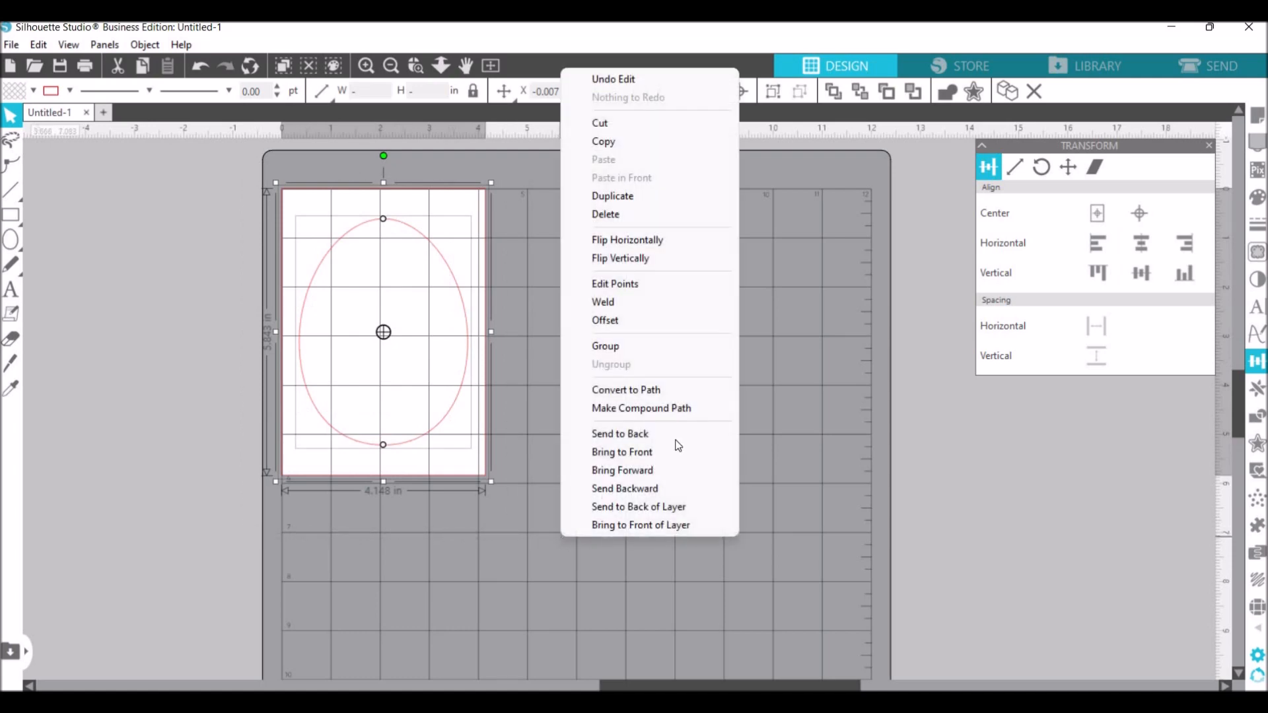
click(611, 346)
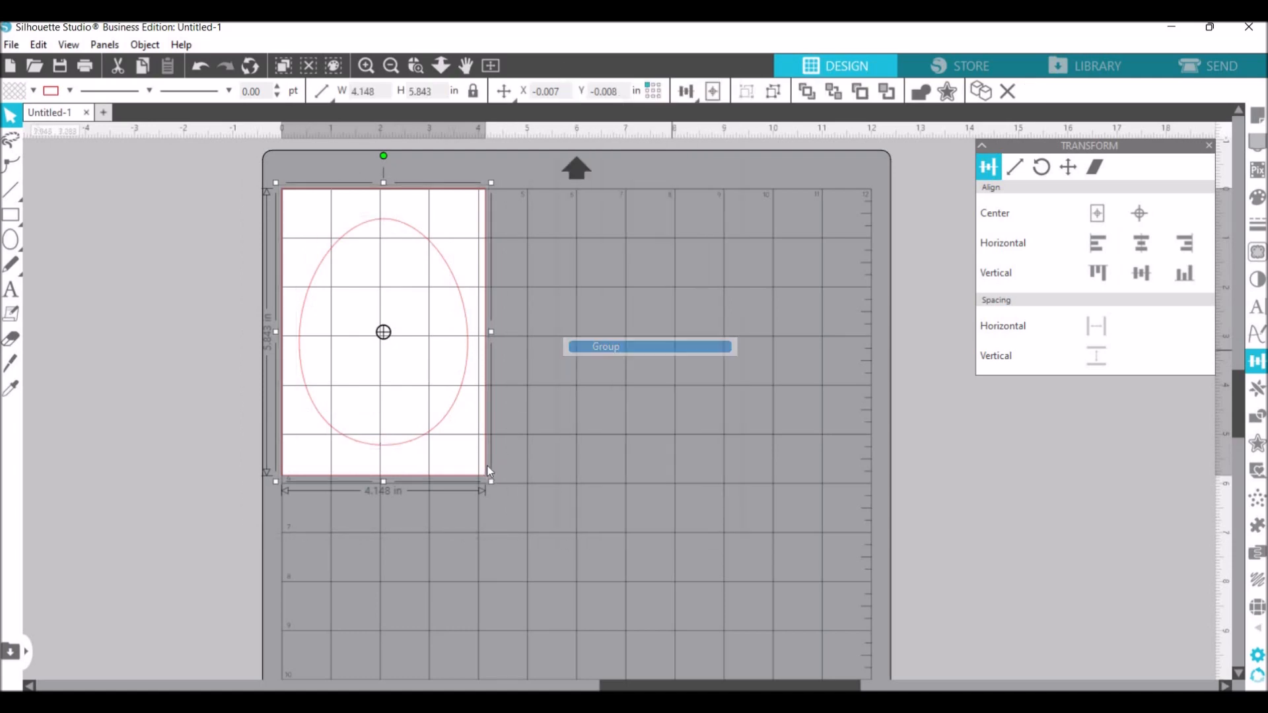
drag(486, 466, 643, 546)
drag(715, 477, 482, 469)
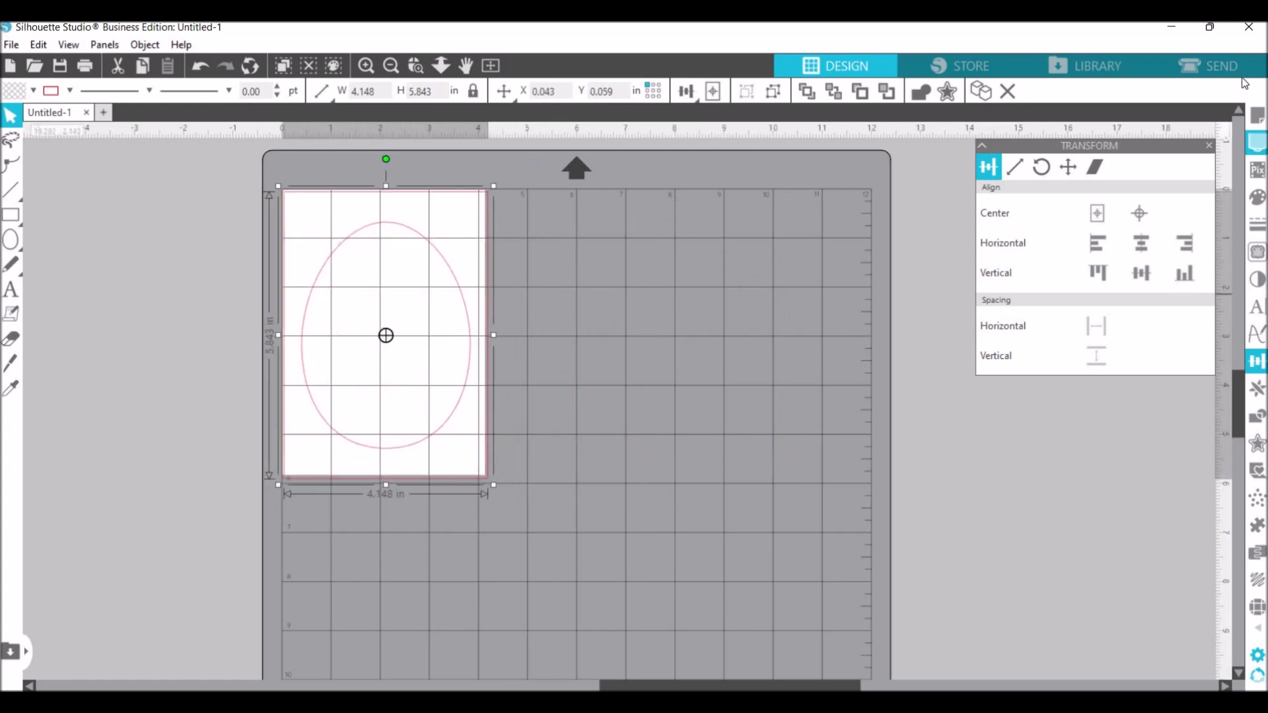
- Set the page's media size to A4 and move the grouped design to about X 0.128, Y 0.093 in
click(1260, 120)
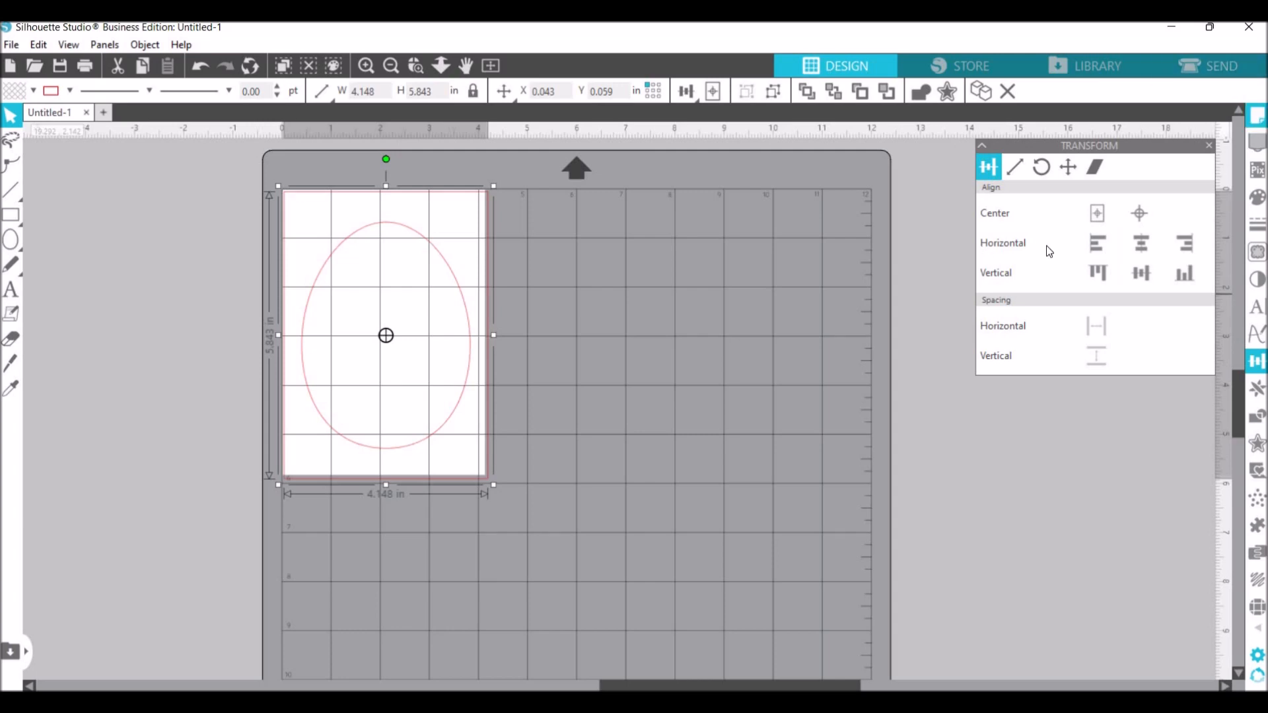
click(1082, 272)
click(1101, 418)
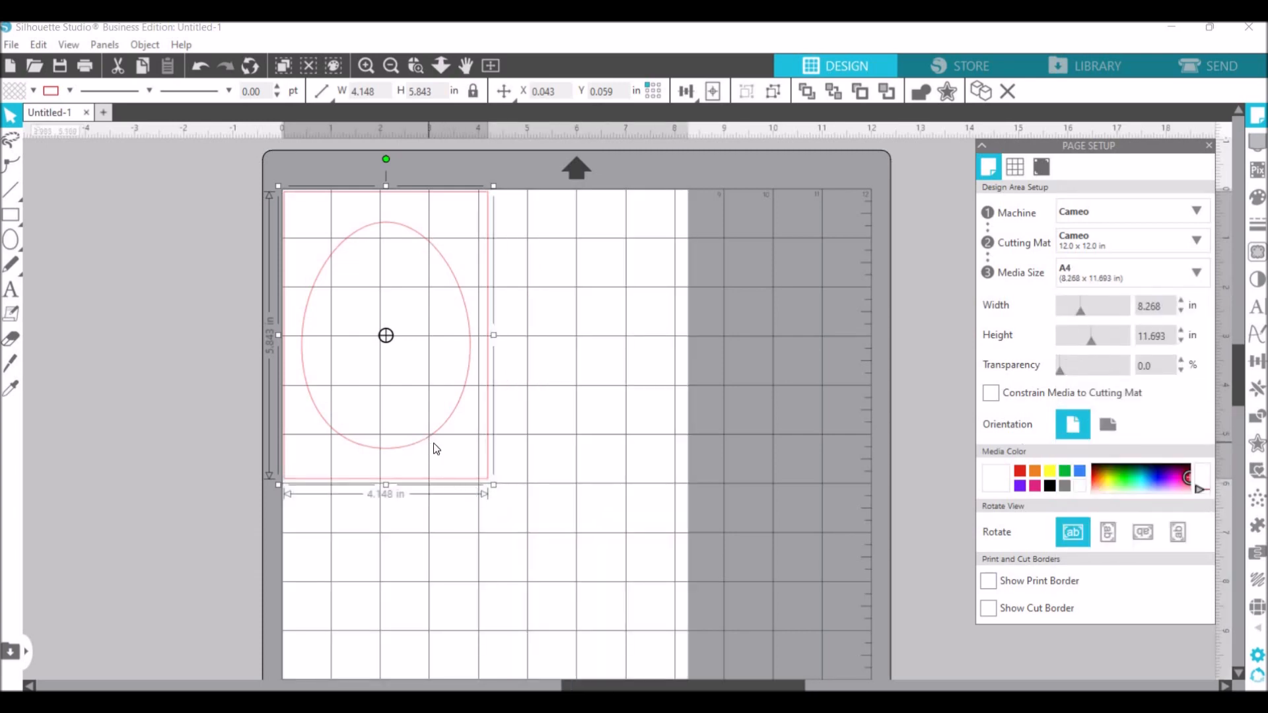
mouse_move(430, 440)
mouse_down()
mouse_move(439, 447)
mouse_move(429, 437)
mouse_up()
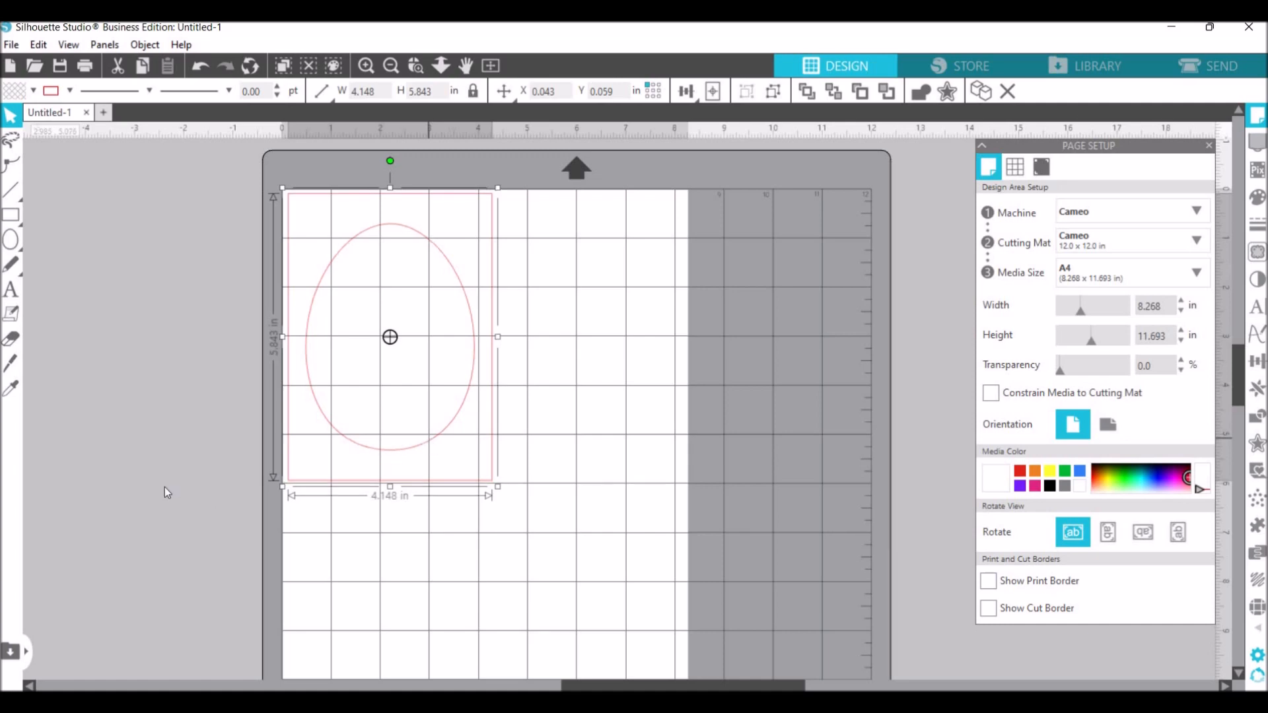
click(164, 486)
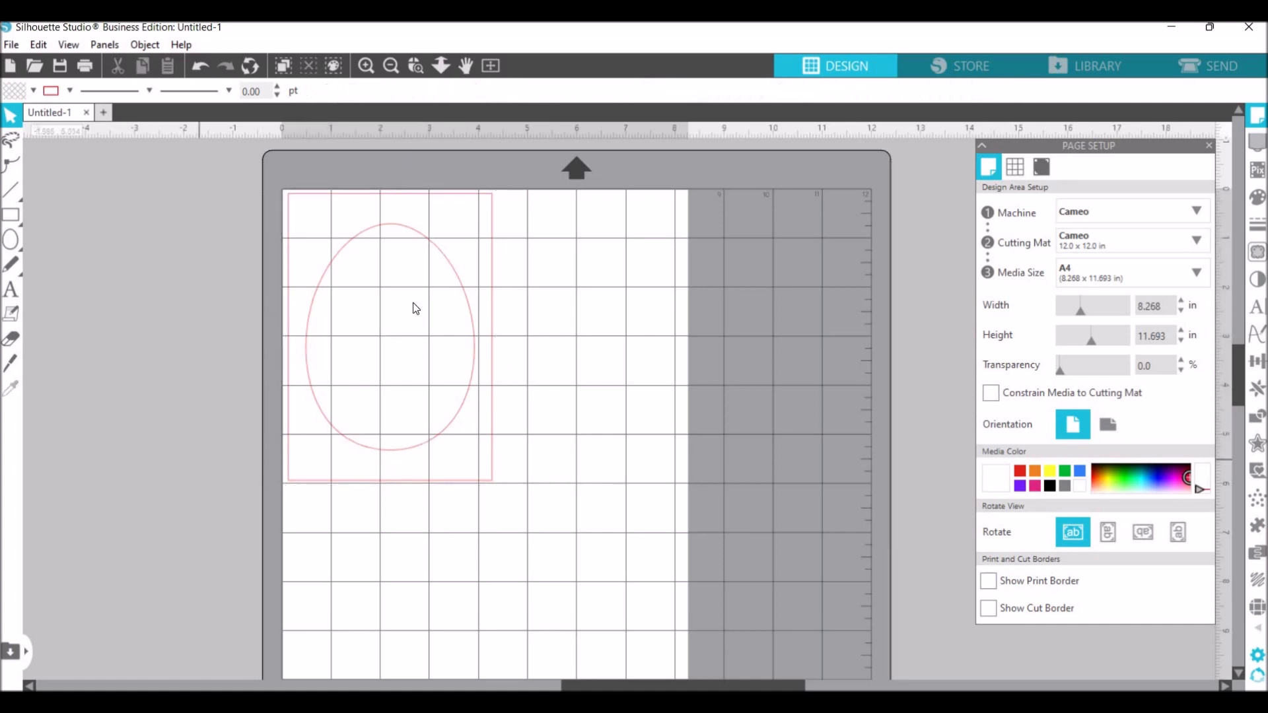
- Ungroup the egg and rectangle, and place a duplicate of the egg beside the rectangle at about X 4.686, Y 0.424 in
right_click(472, 326)
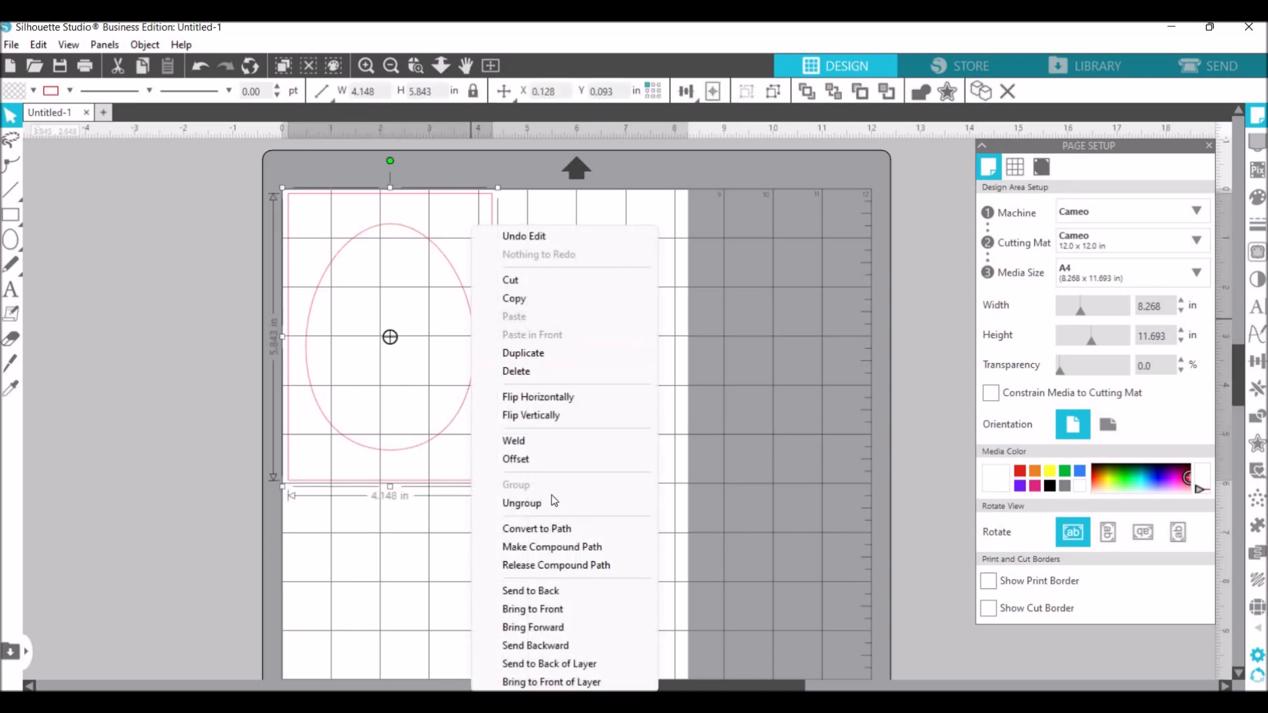
click(553, 502)
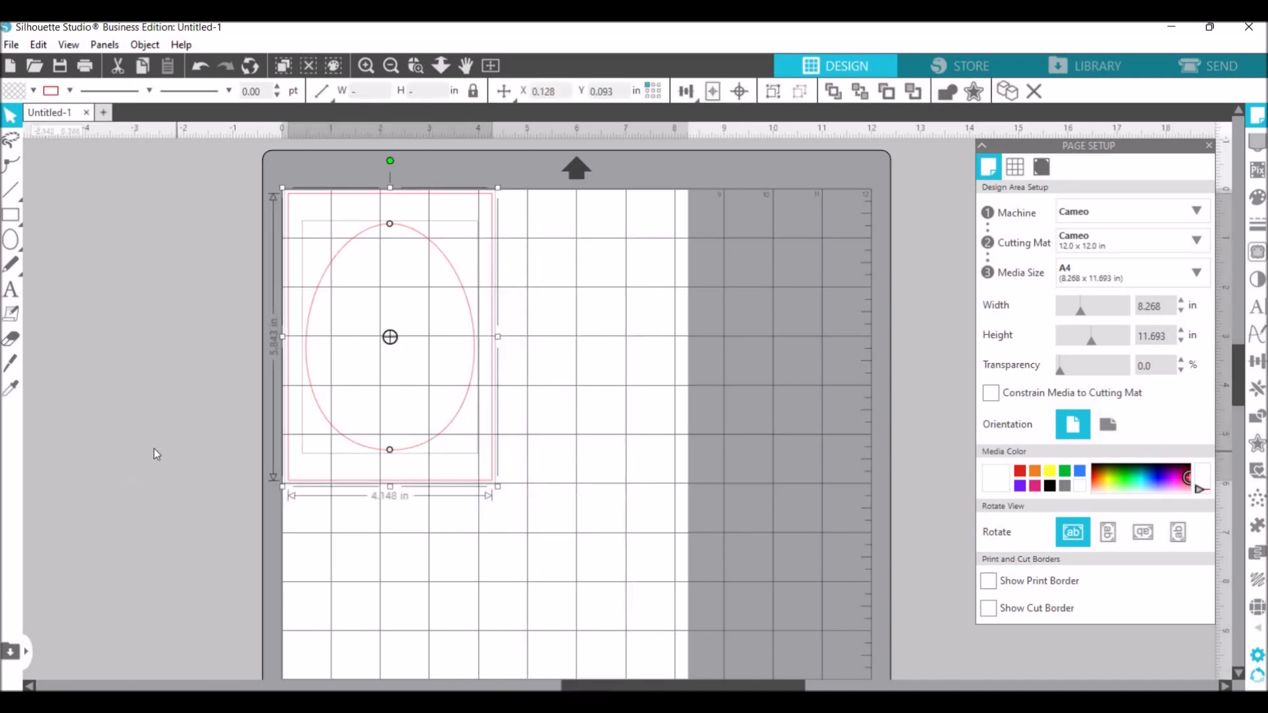
click(430, 447)
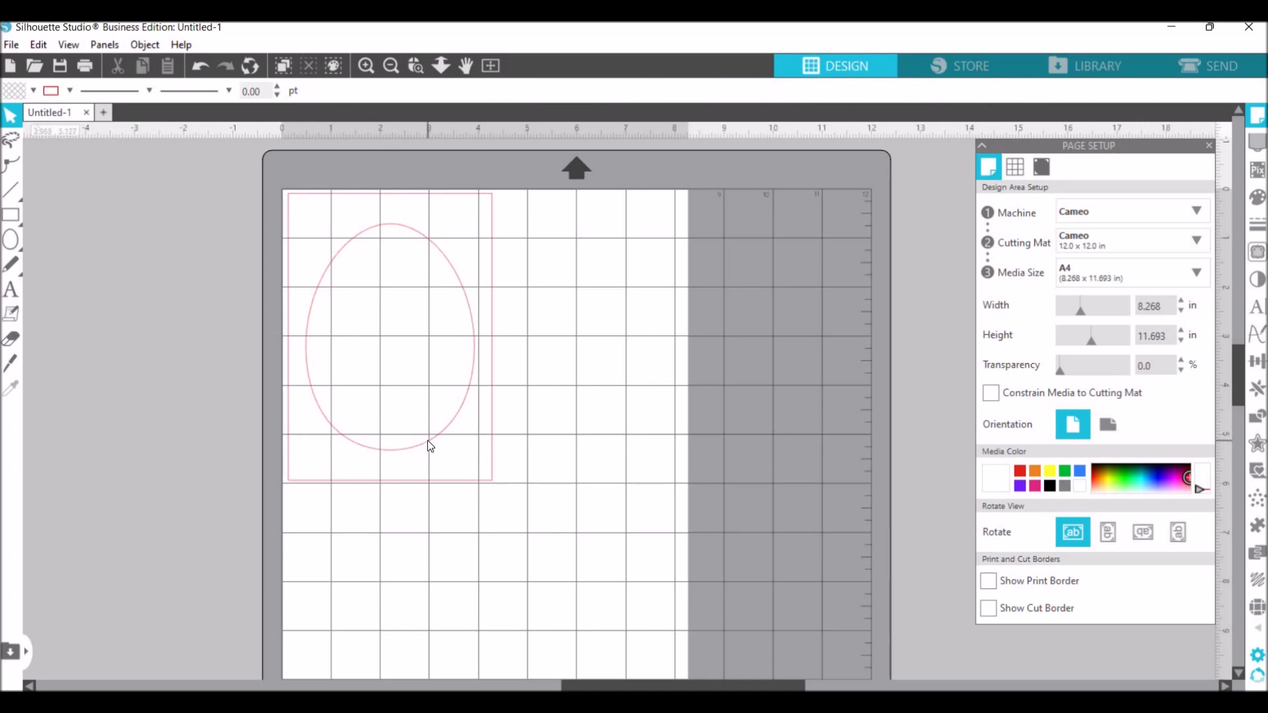
right_click(430, 447)
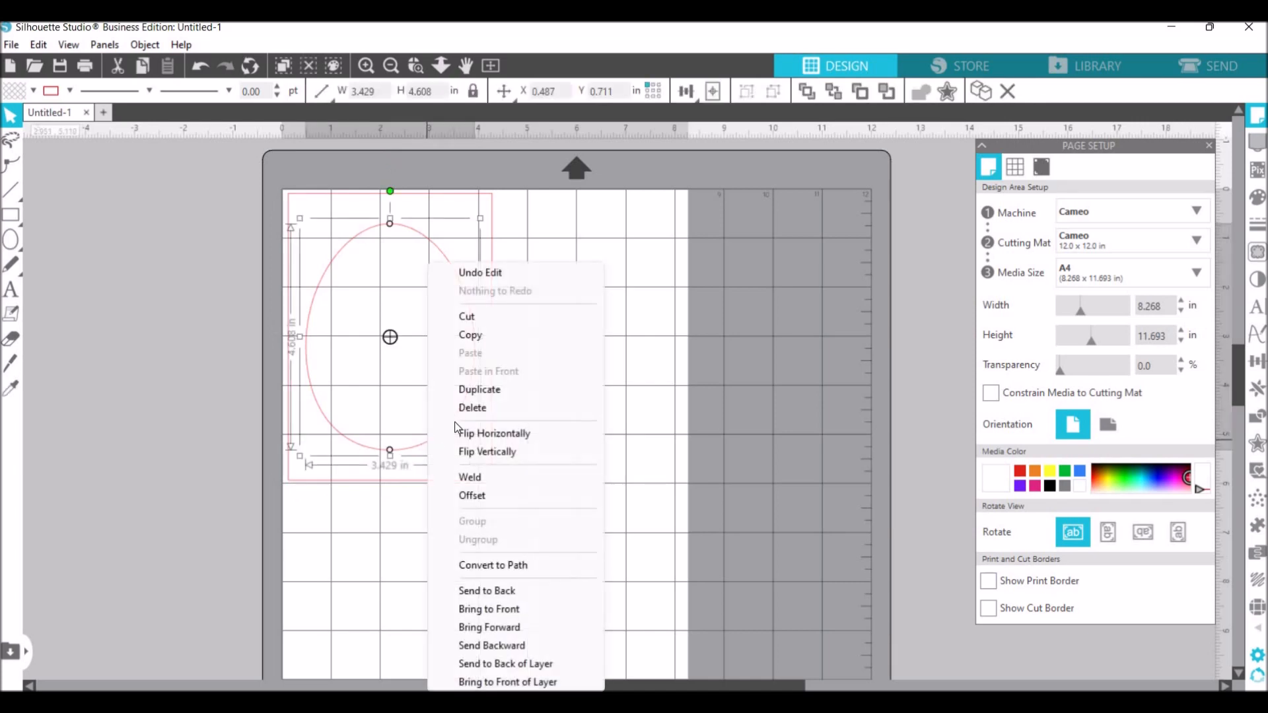
click(492, 391)
click(622, 319)
mouse_move(454, 246)
mouse_down()
mouse_move(640, 402)
mouse_move(626, 245)
mouse_move(644, 231)
mouse_up()
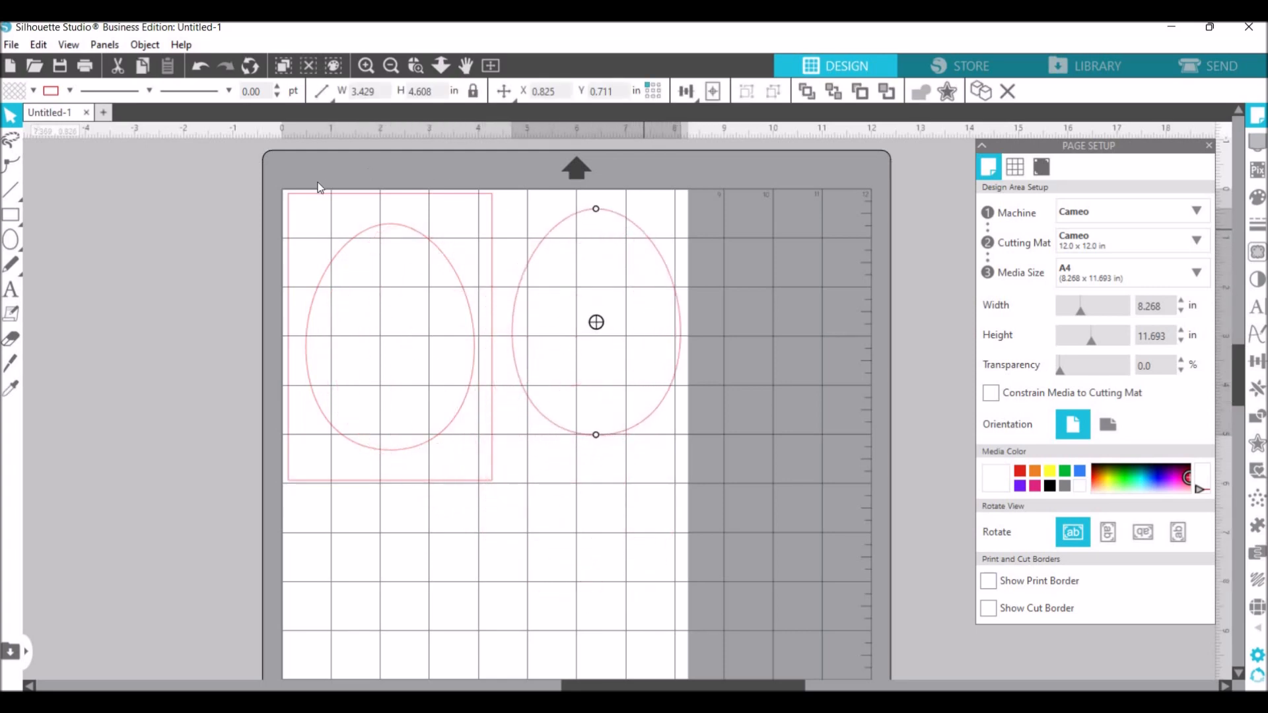
- Select the rectangle with the egg inside it and group the two shapes
click(300, 186)
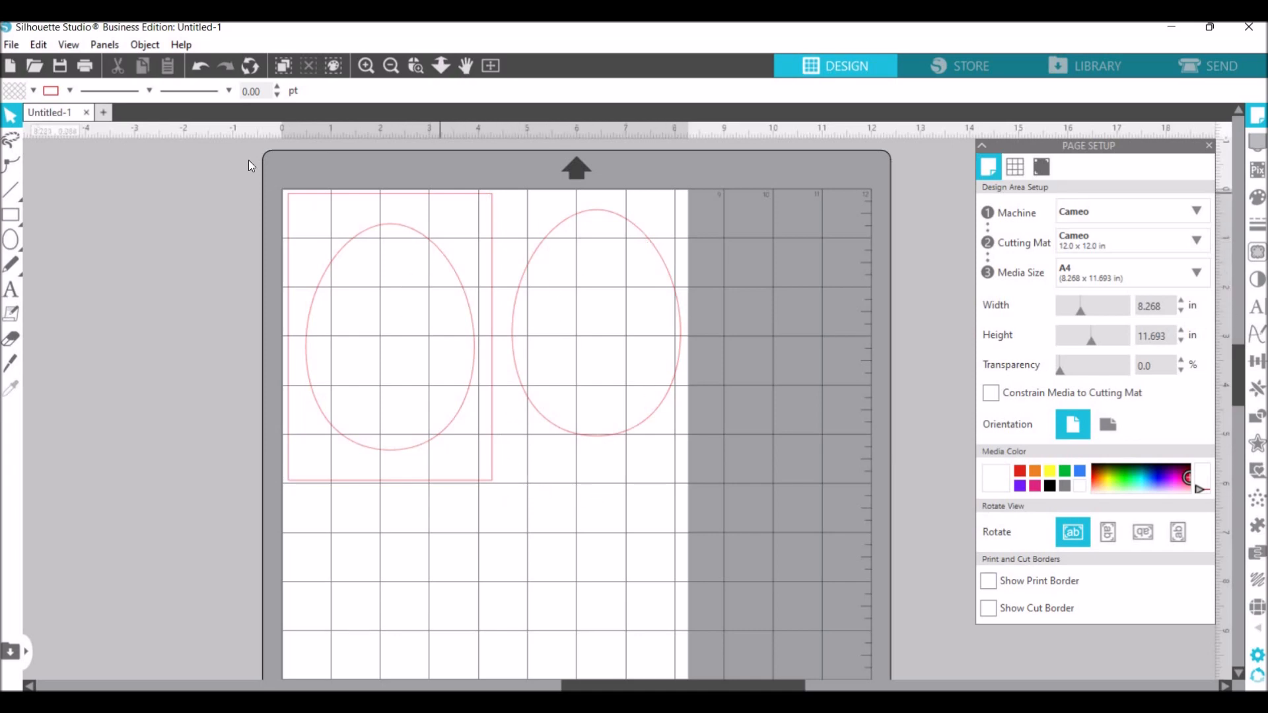
drag(248, 160, 504, 565)
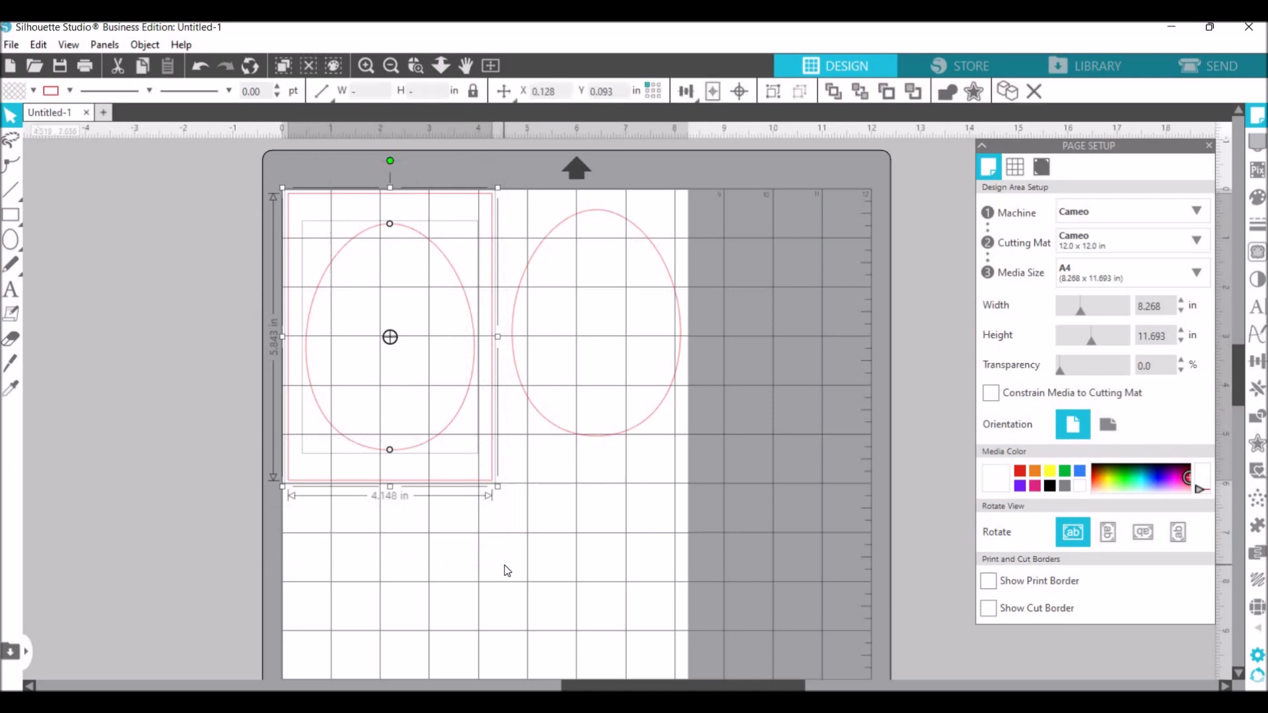
right_click(531, 360)
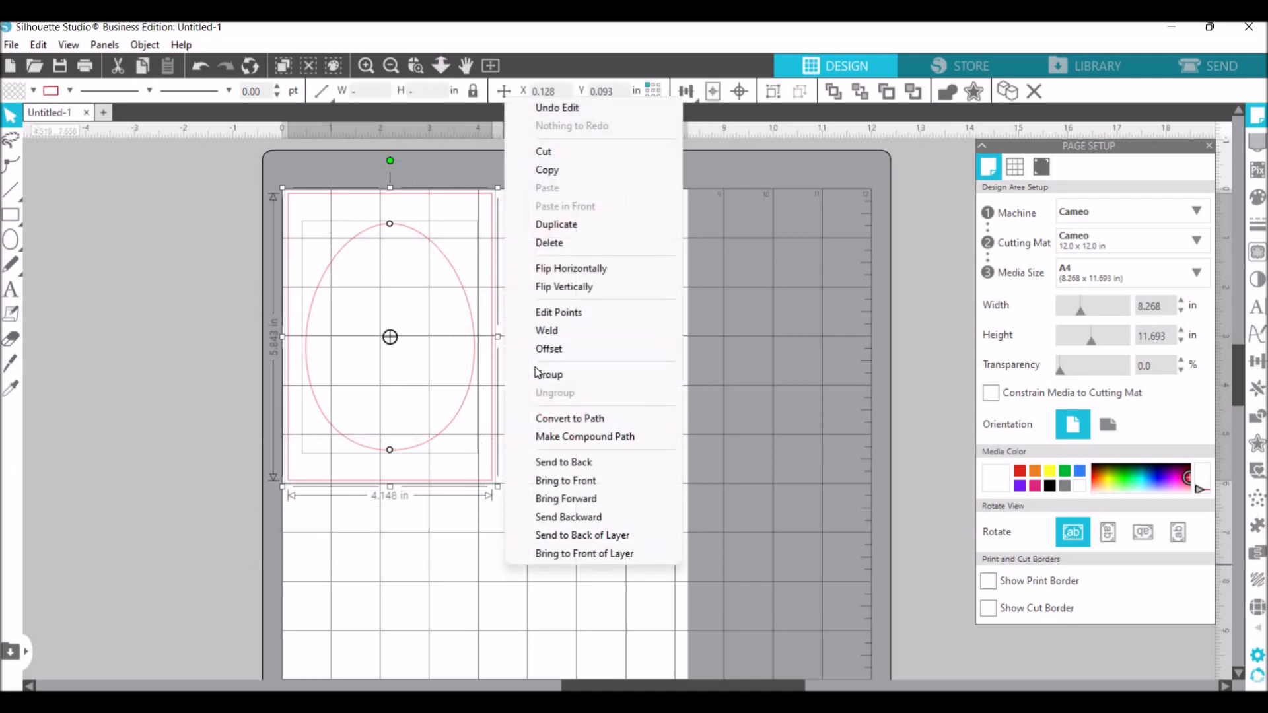
click(558, 374)
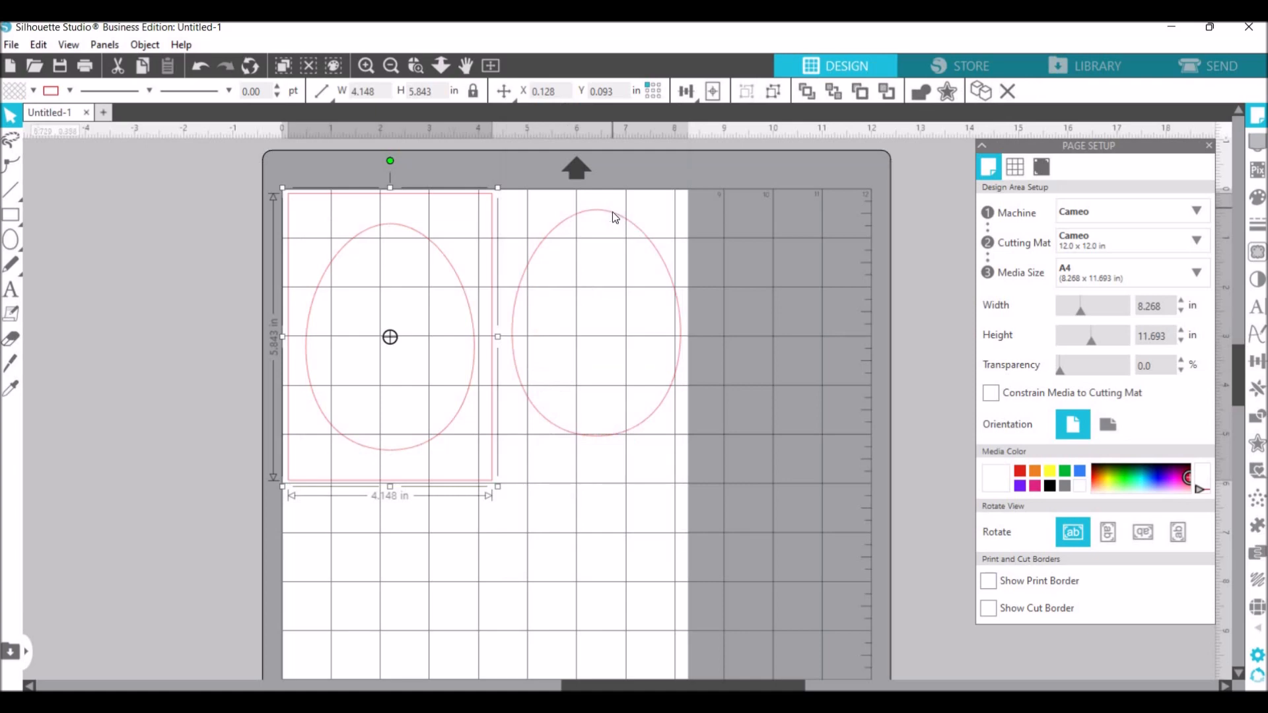
- Delete the duplicate egg beside the rectangle and leave the grouped design deselected
click(613, 213)
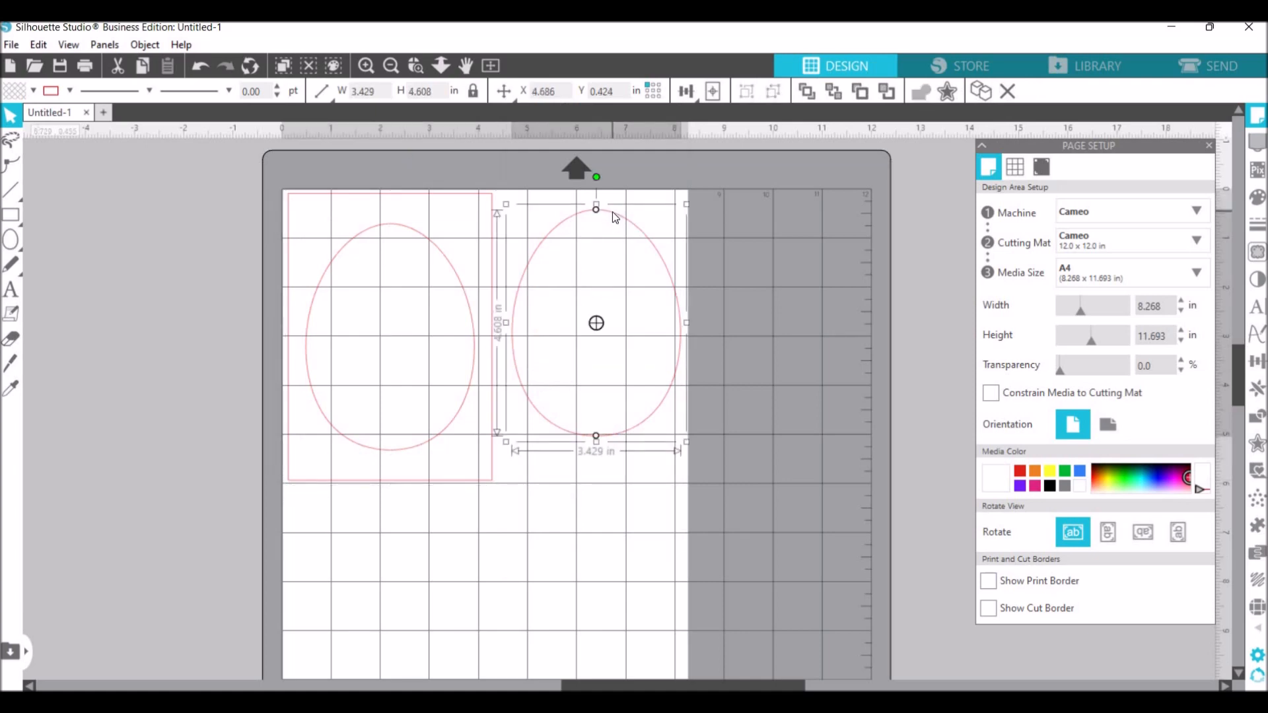
right_click(613, 213)
key(Return)
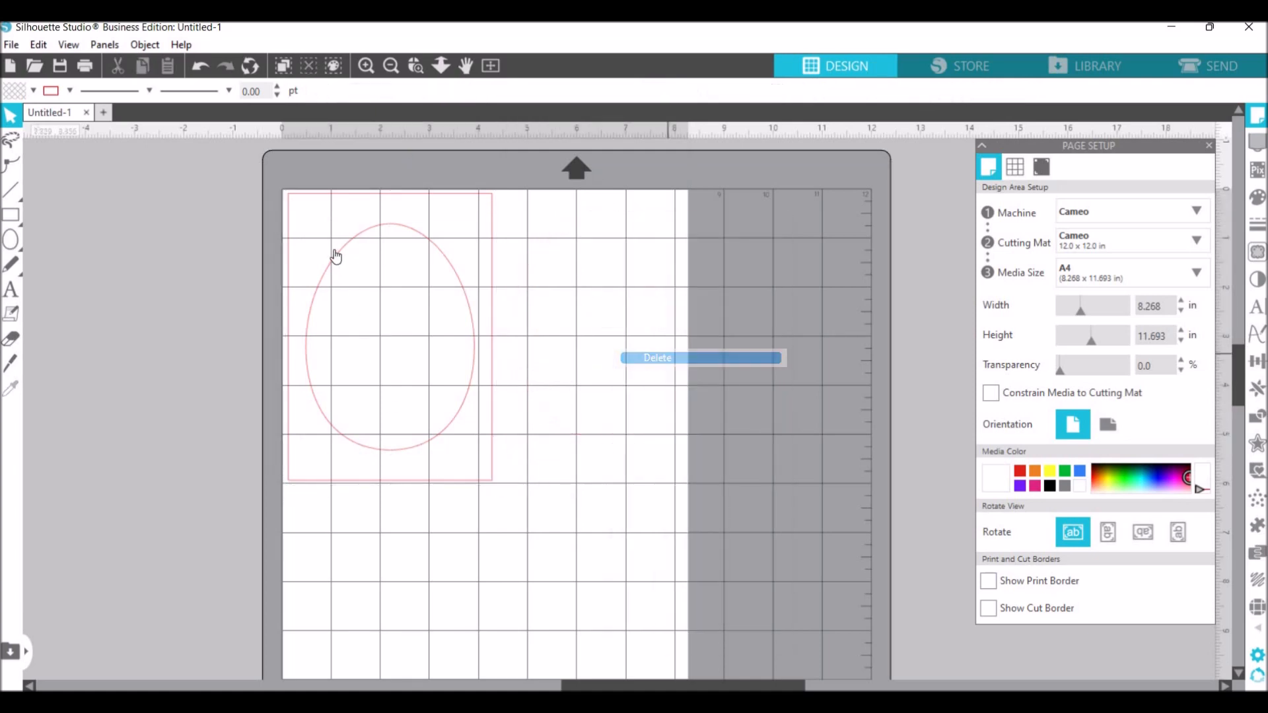
click(330, 253)
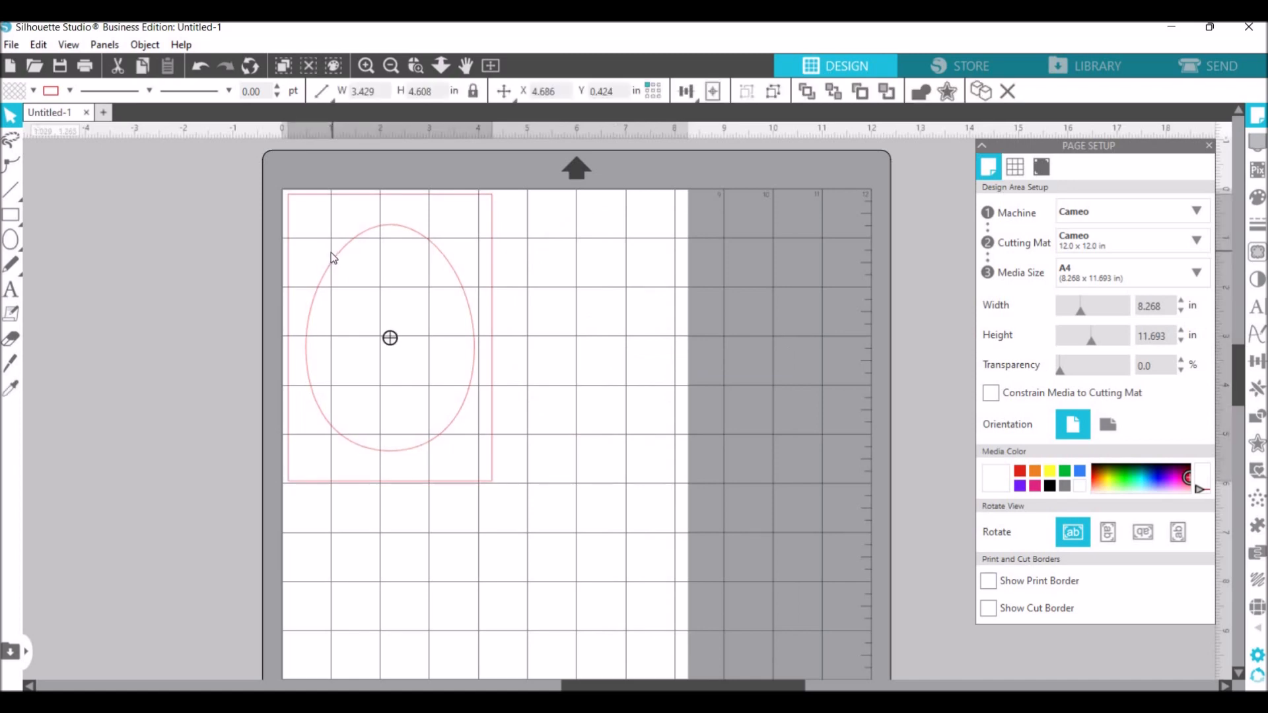
click(194, 359)
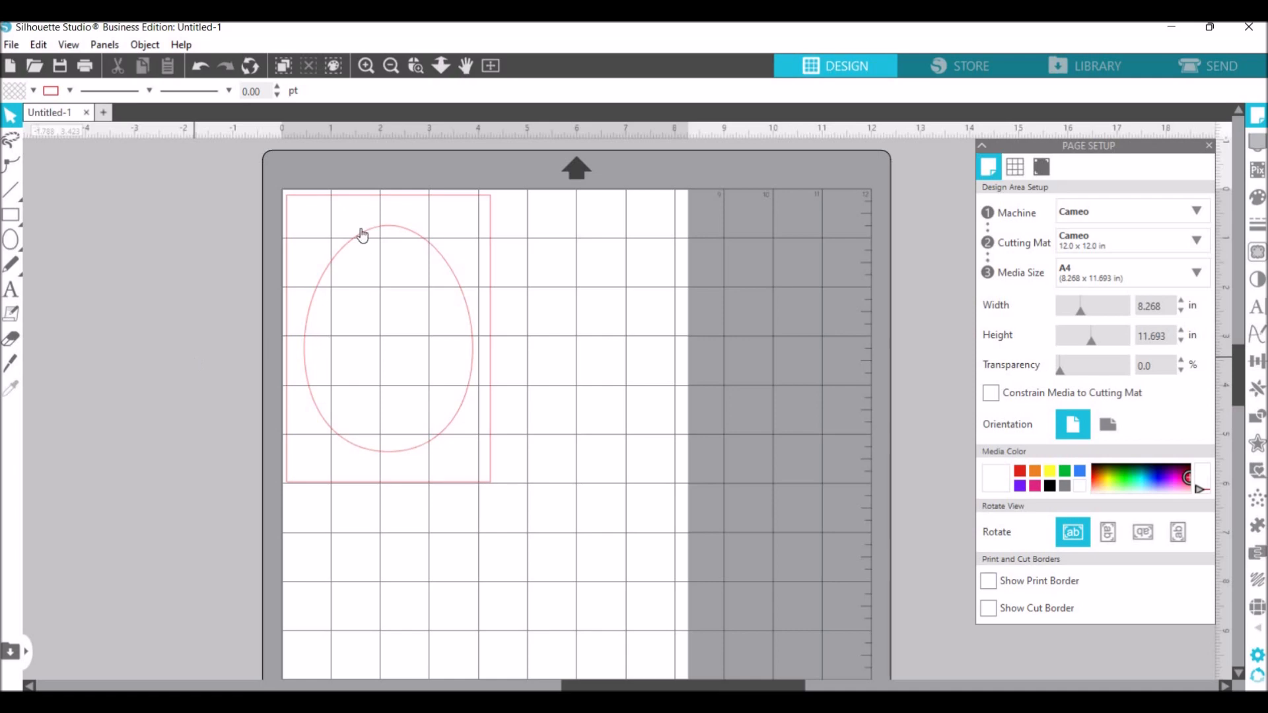